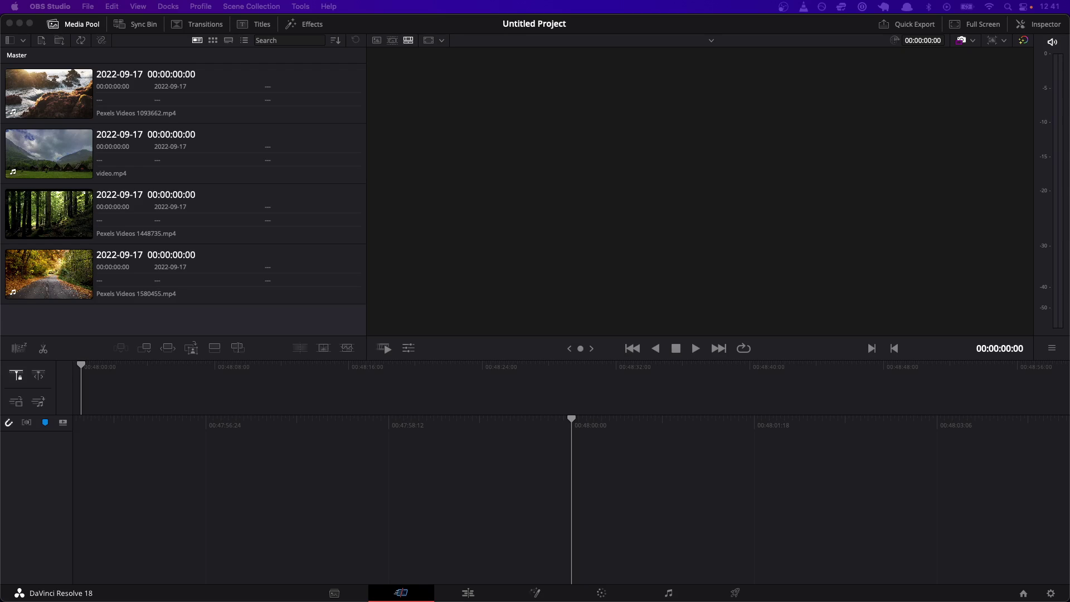
Start a new timeline with the autumn road clip on video track 1
click(394, 210)
click(53, 167)
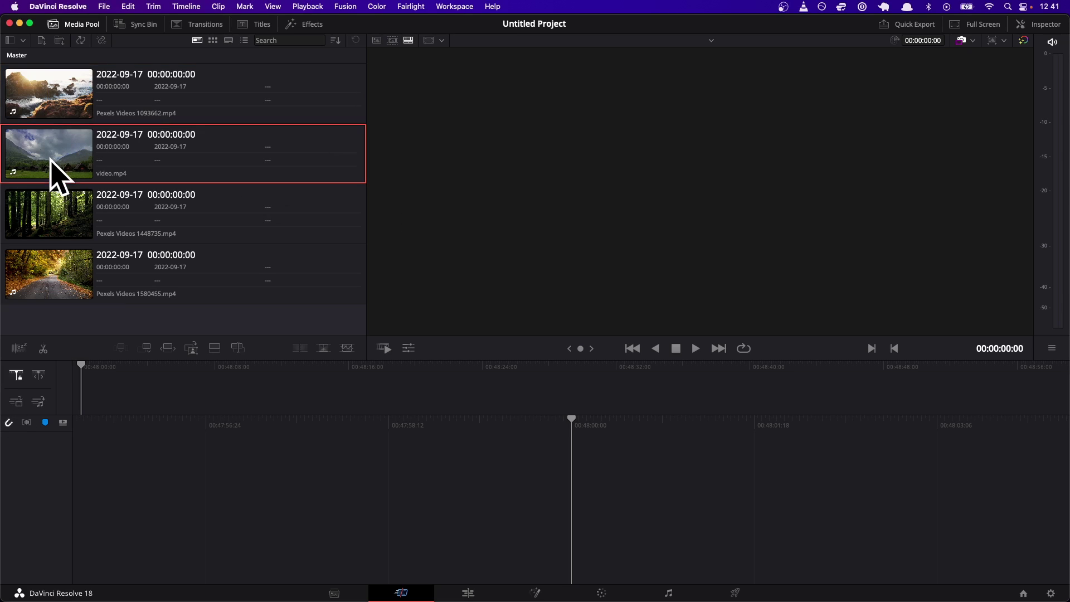
click(58, 222)
click(58, 273)
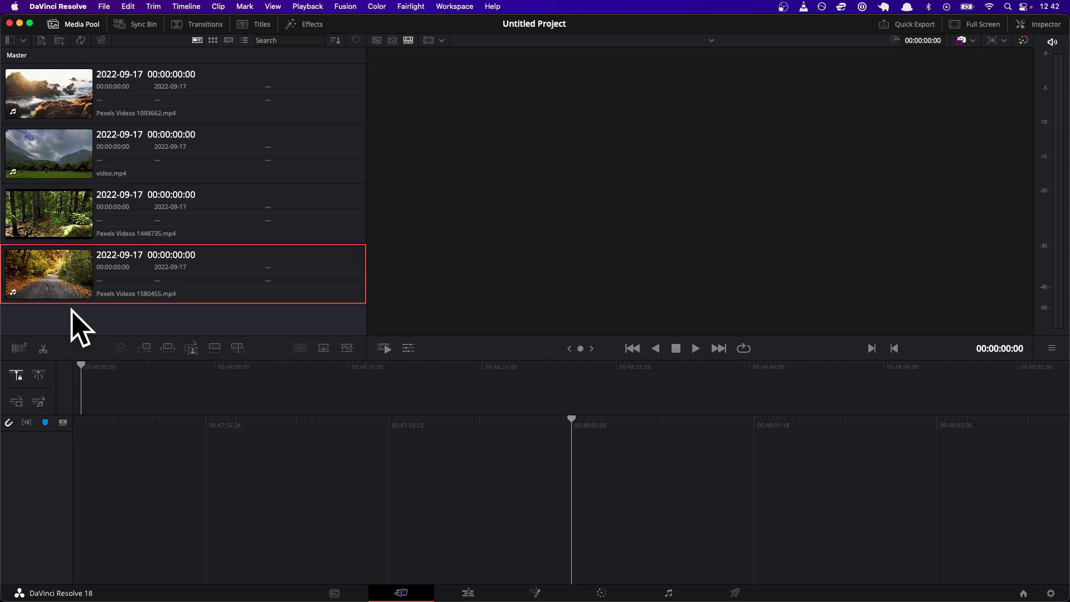
drag(69, 310, 612, 540)
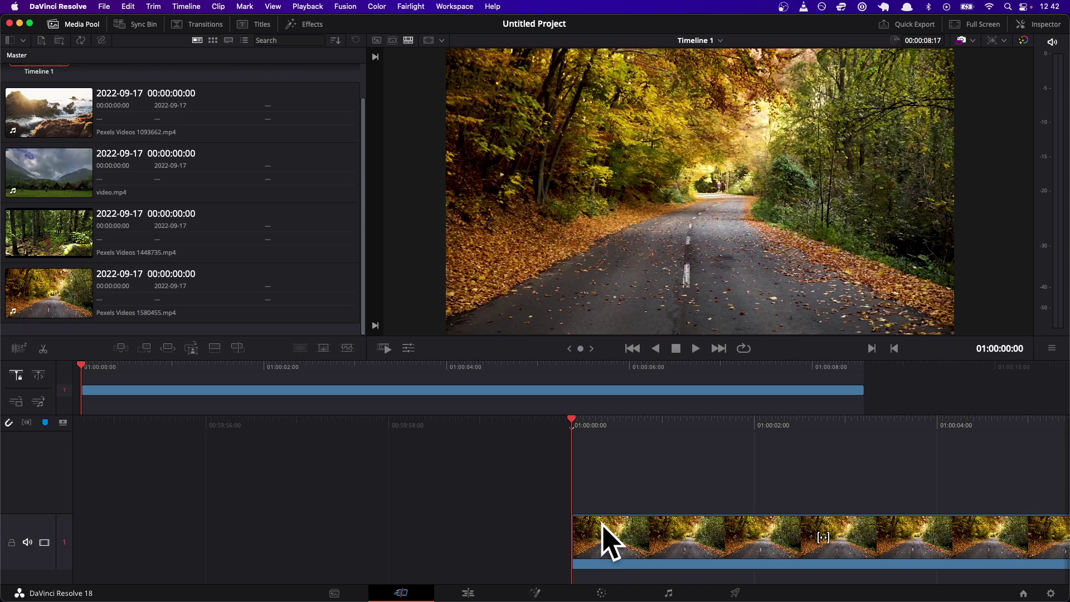
Place the forest clip on video track 2 above the road clip, undoing an accidental replace
drag(86, 265, 572, 500)
key(super+z)
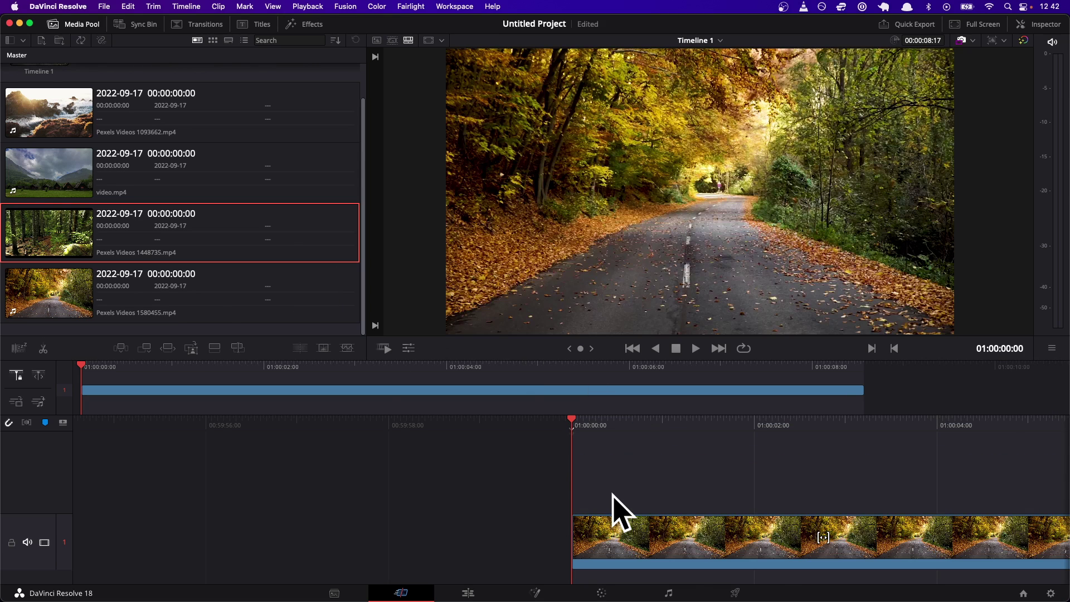
drag(44, 223, 574, 465)
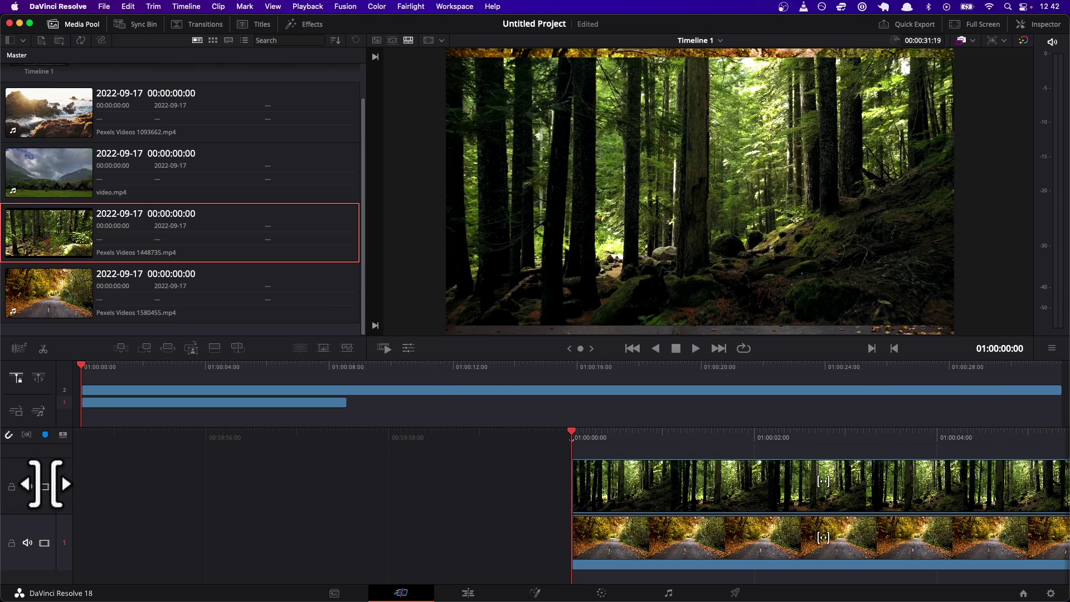
Add video tracks 3 and 4 and put video.mp4 and the rocky-shore clip on them
click(61, 436)
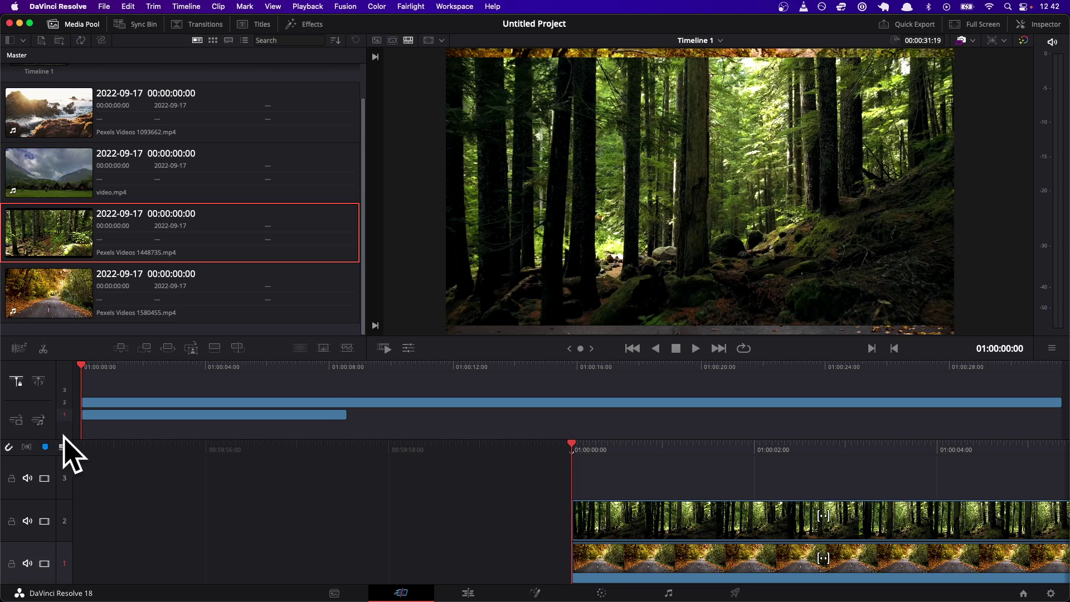
click(63, 447)
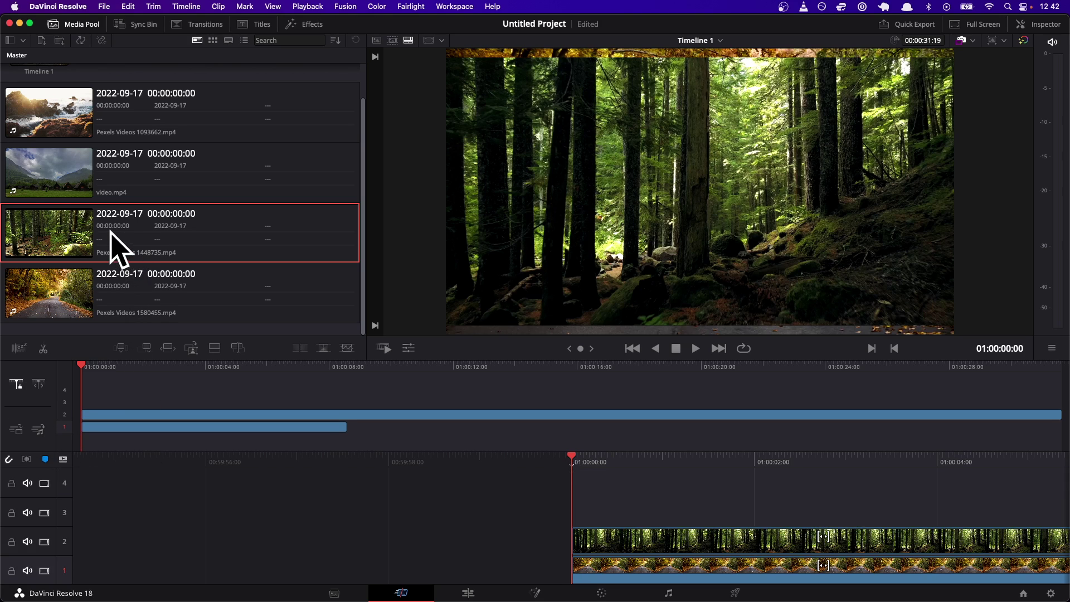
drag(81, 195, 575, 511)
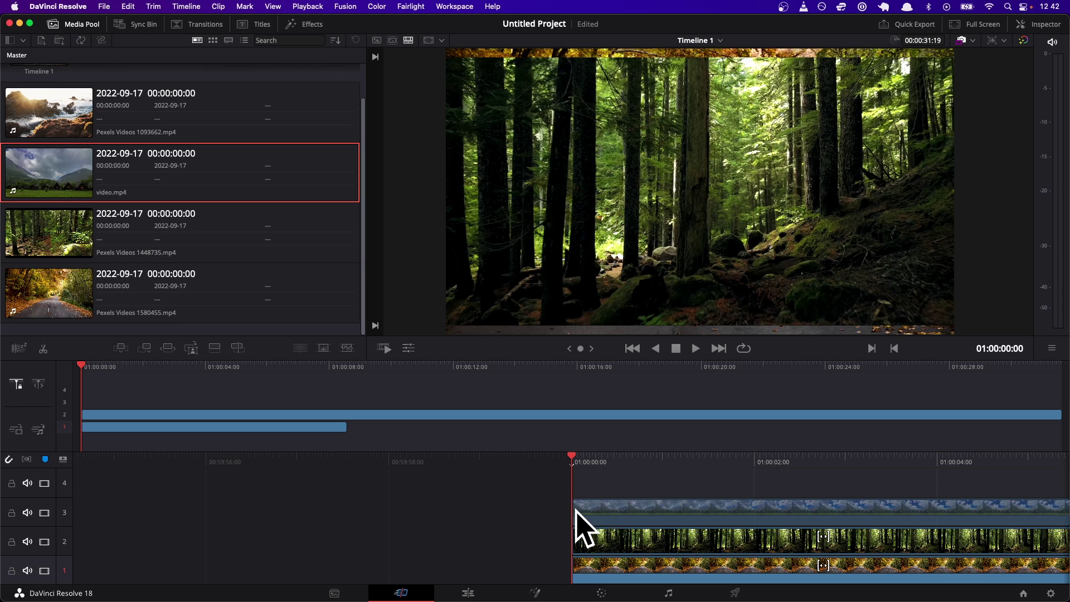
drag(43, 115, 574, 485)
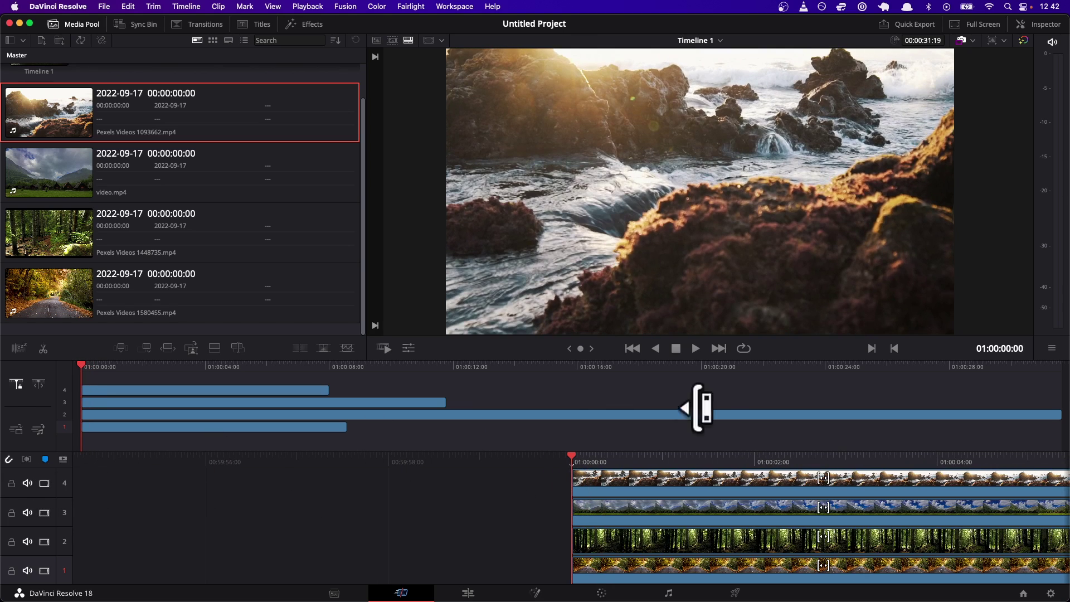
Play and scrub the stacked clips with Space, J and L, then return to the timeline start
key(space)
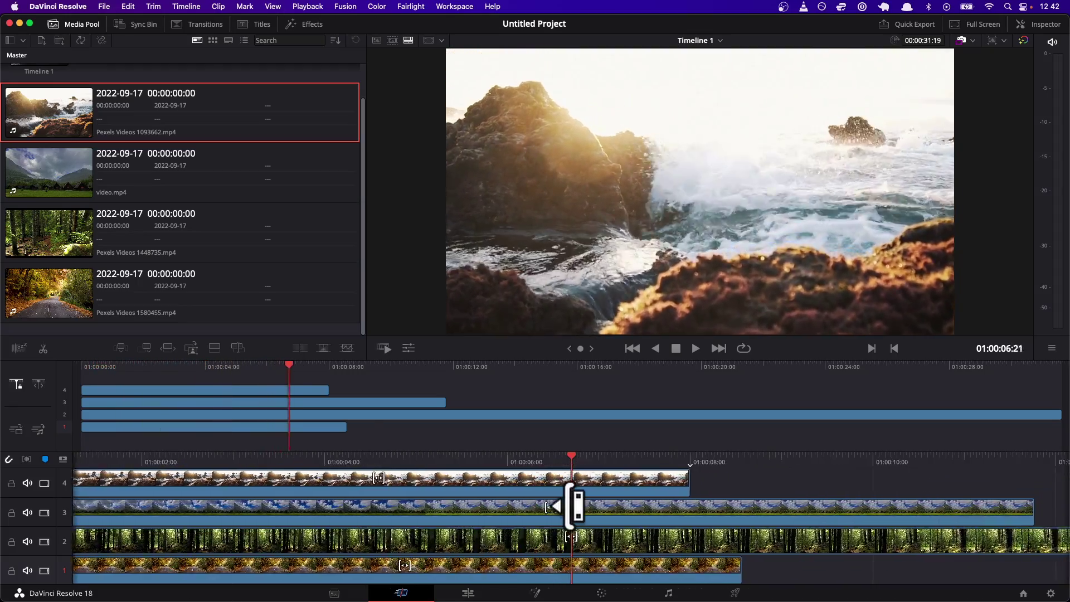
key(j)
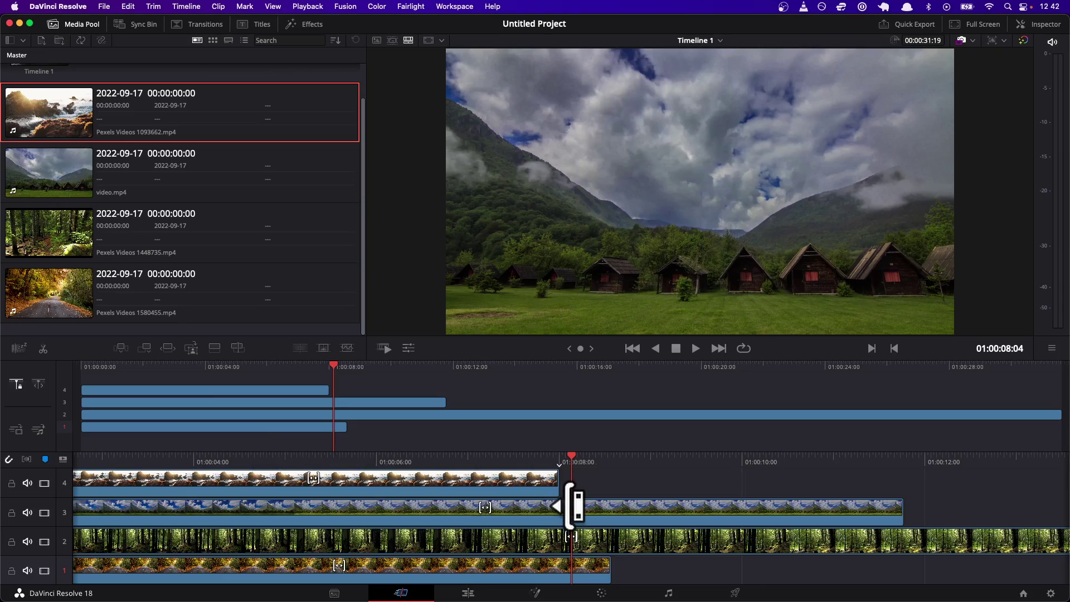
key(Home)
key(l)
key(l)
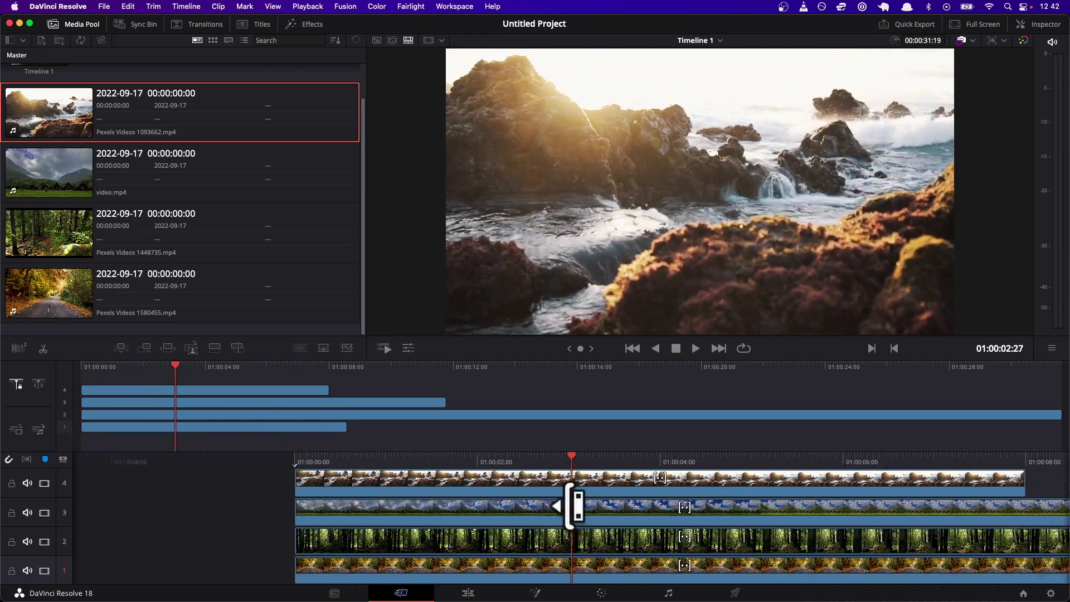
key(j)
key(j)
key(Home)
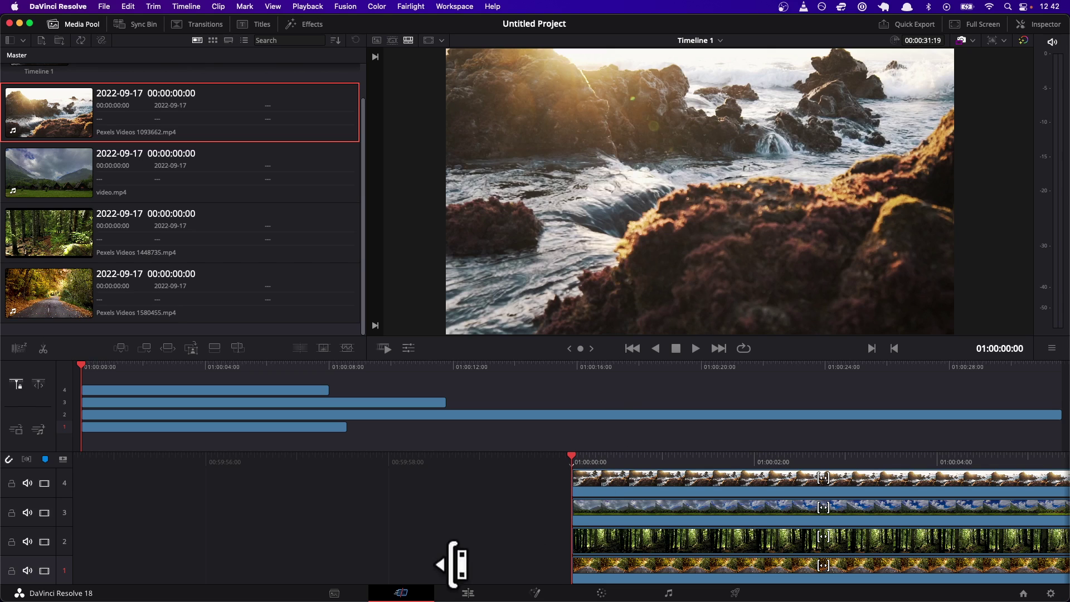
On the Edit page, enable the viewer's Transform controls and nudge the rocky-shore clip slightly
click(463, 594)
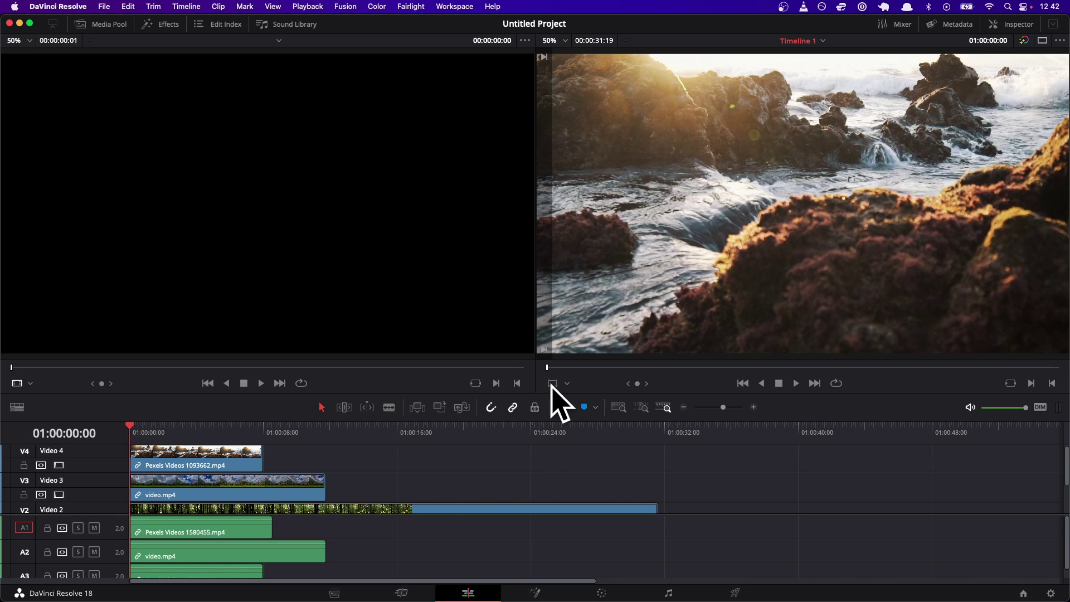
click(566, 385)
click(585, 402)
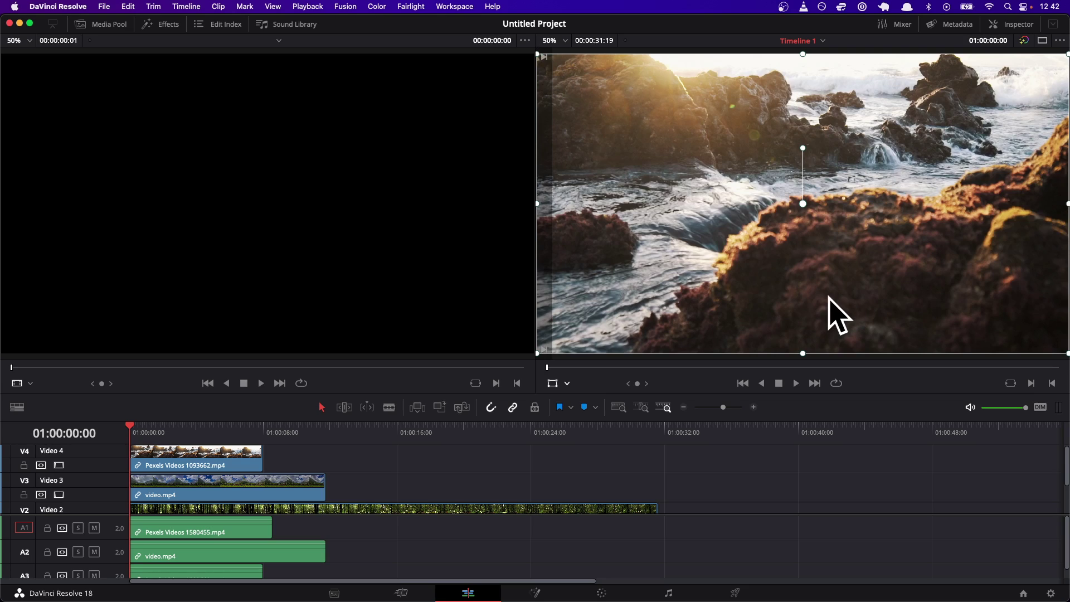
mouse_move(860, 249)
mouse_down()
mouse_move(836, 239)
mouse_move(874, 228)
mouse_move(860, 232)
mouse_up()
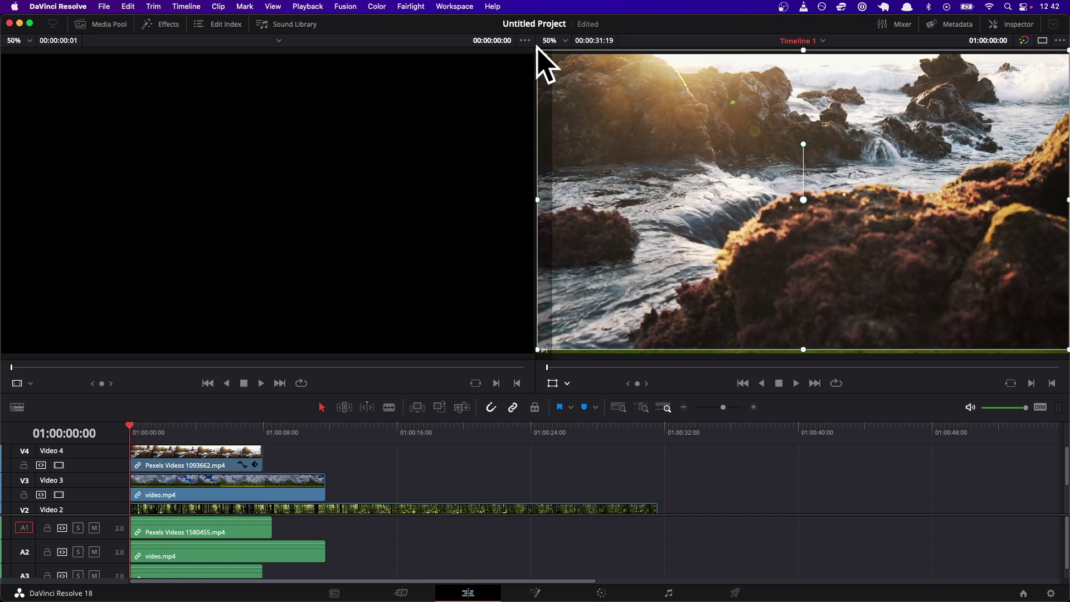
Scale the rocky-shore clip down with its corner handles, straightening an accidental rotation
drag(537, 49, 620, 95)
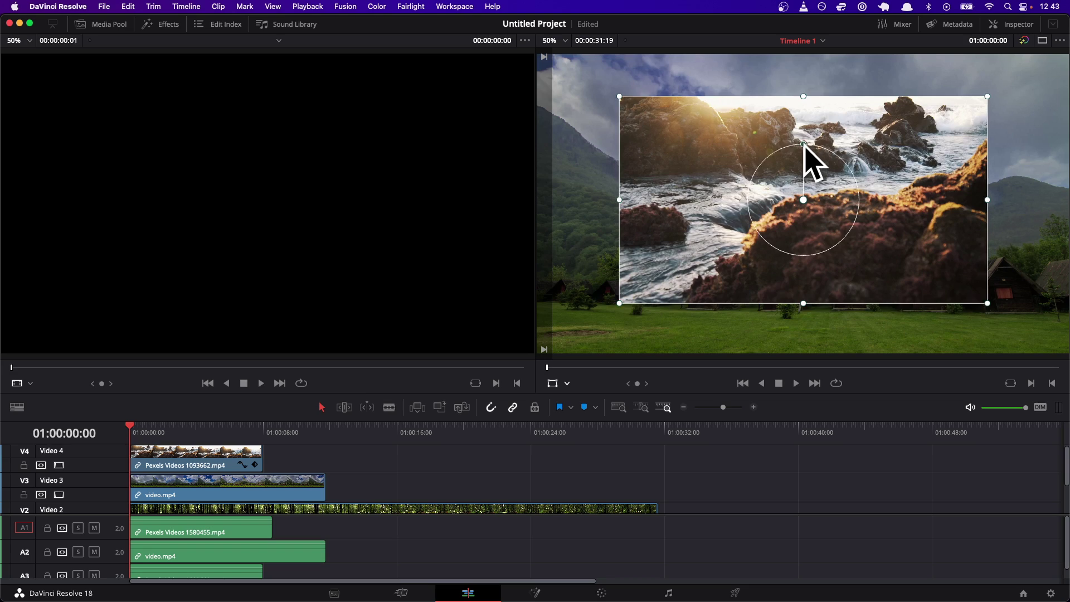
drag(803, 144, 784, 151)
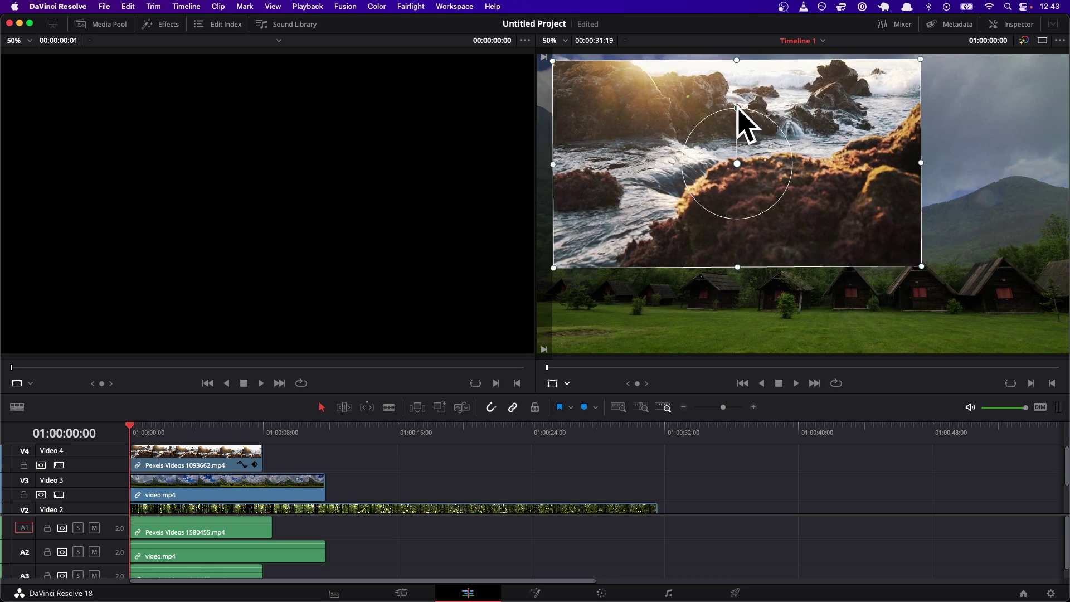
drag(737, 107, 738, 108)
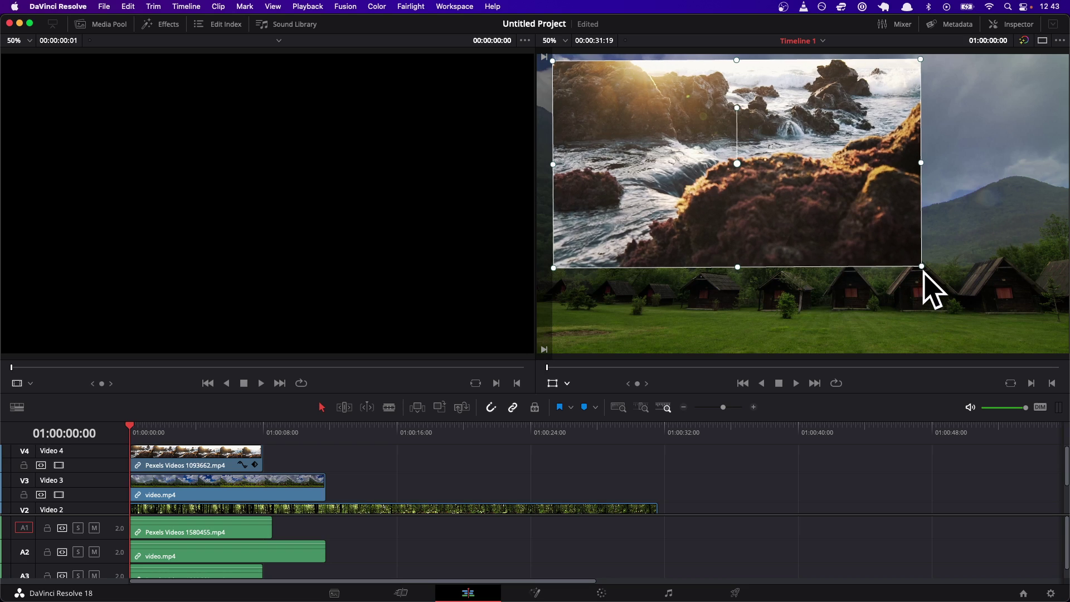
drag(923, 270, 867, 224)
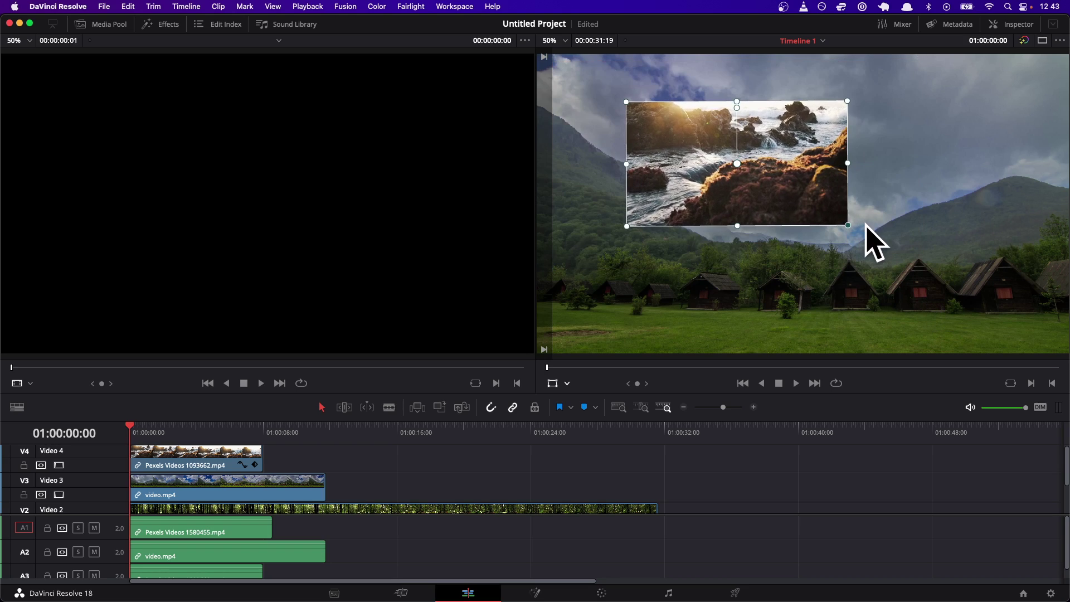
Move the rocky-shore clip into the top-left corner and size it to fill that quarter
drag(806, 197, 715, 150)
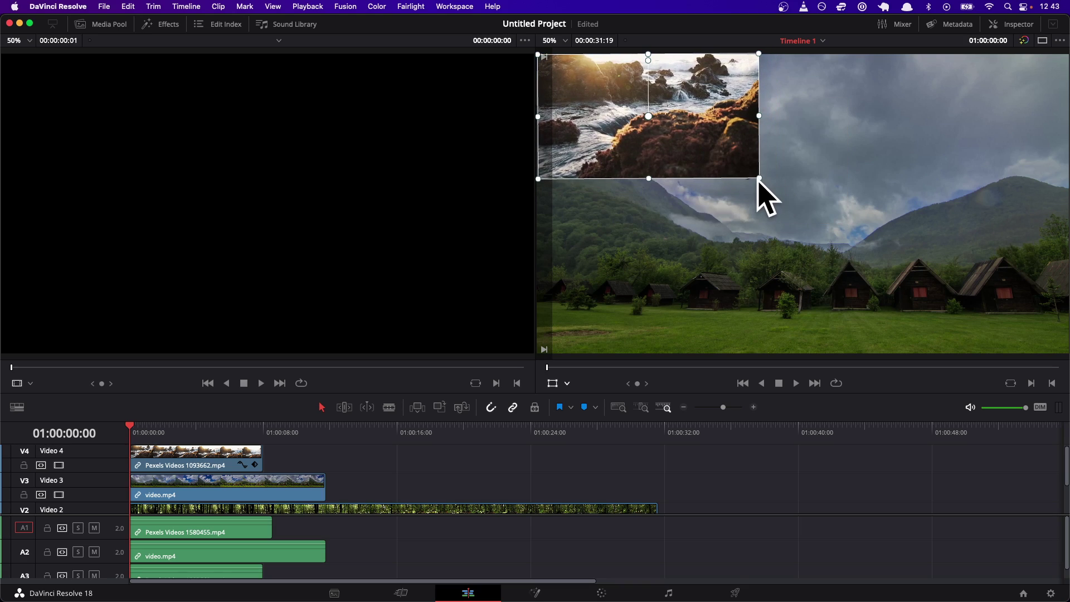
drag(759, 179, 790, 176)
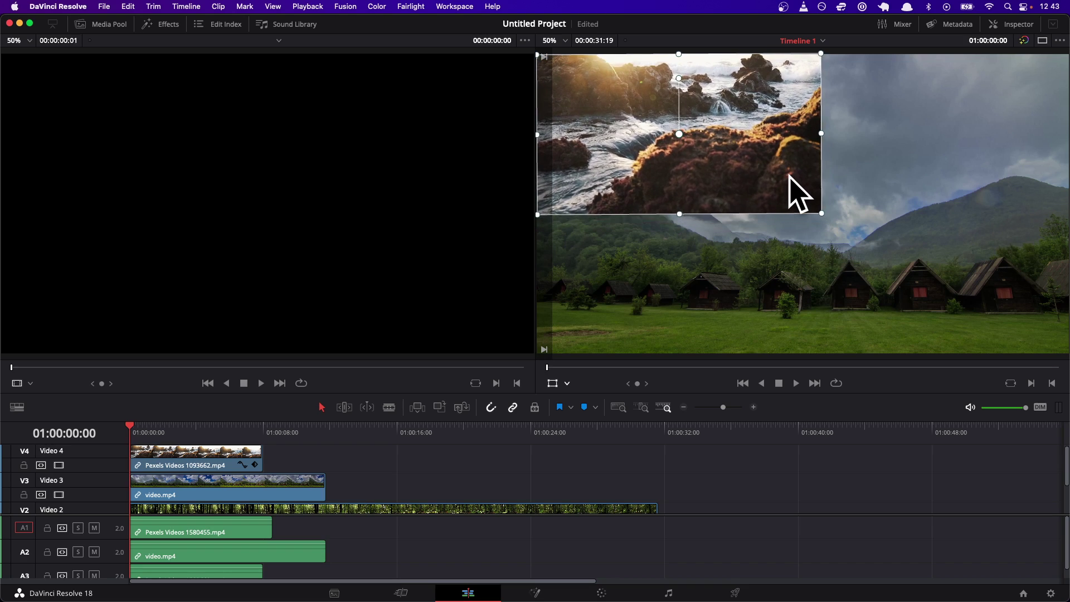
drag(821, 212, 754, 167)
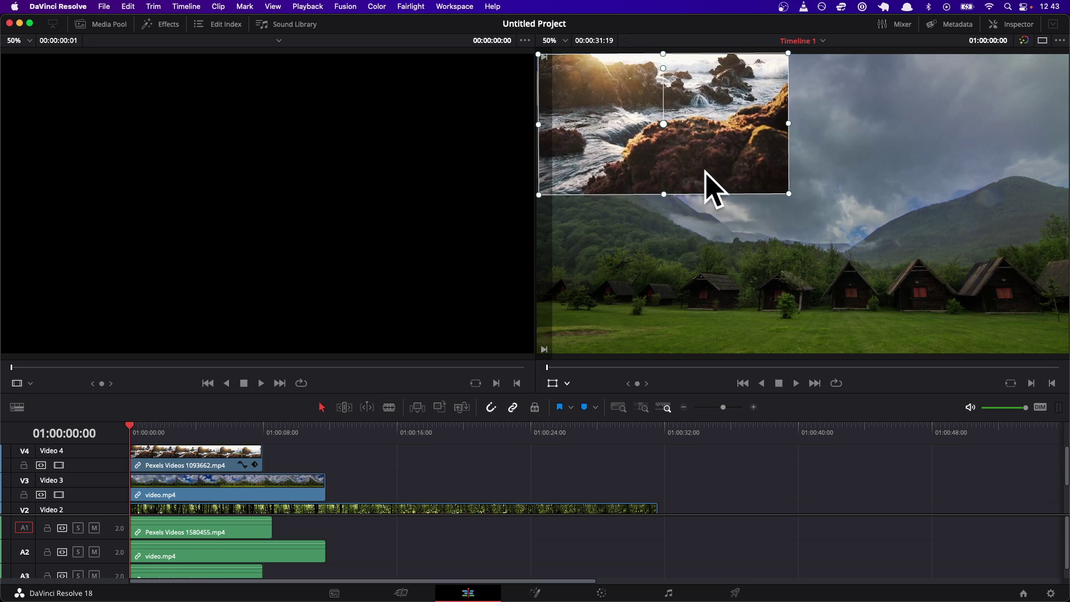
Scale down the forest clip on track 2, undoing its move to the lower left
scroll(168, 520, down, 1)
scroll(168, 524, up, 1)
scroll(192, 489, down, 3)
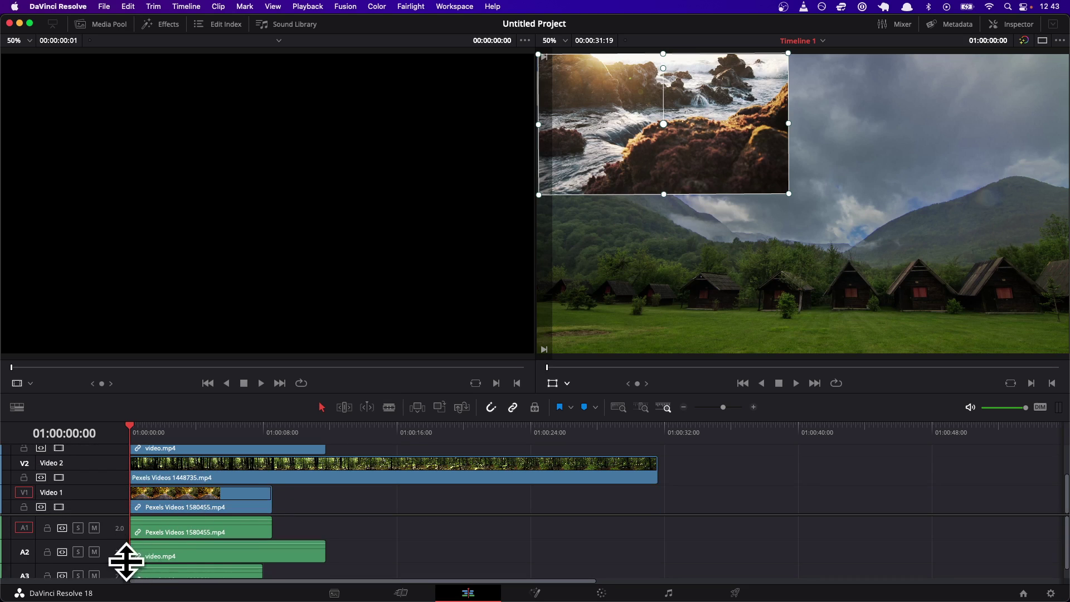
click(179, 478)
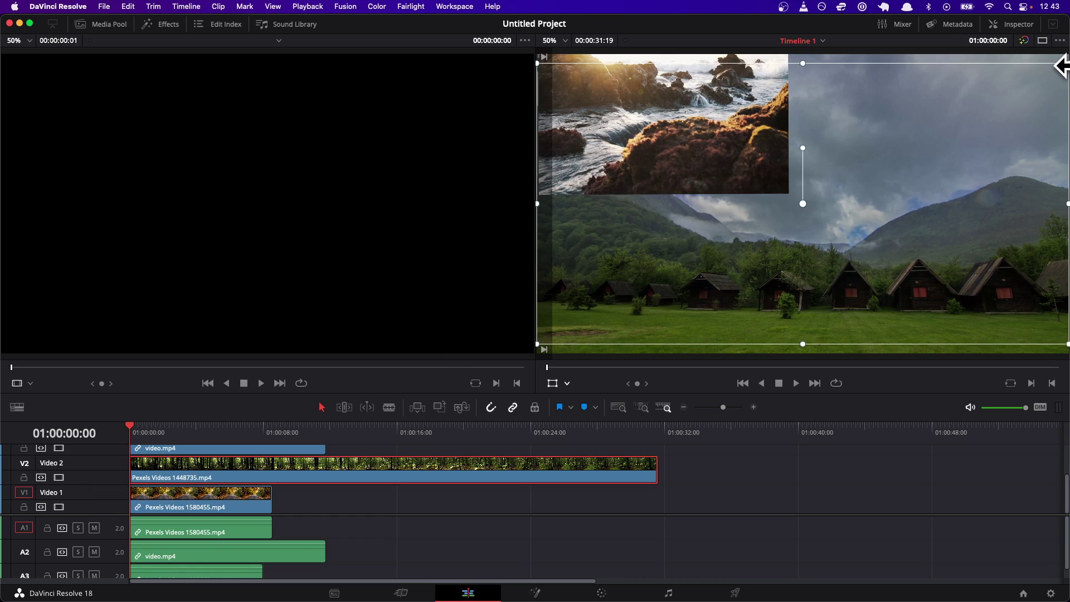
drag(1069, 63, 935, 139)
drag(882, 203, 756, 243)
key(super+z)
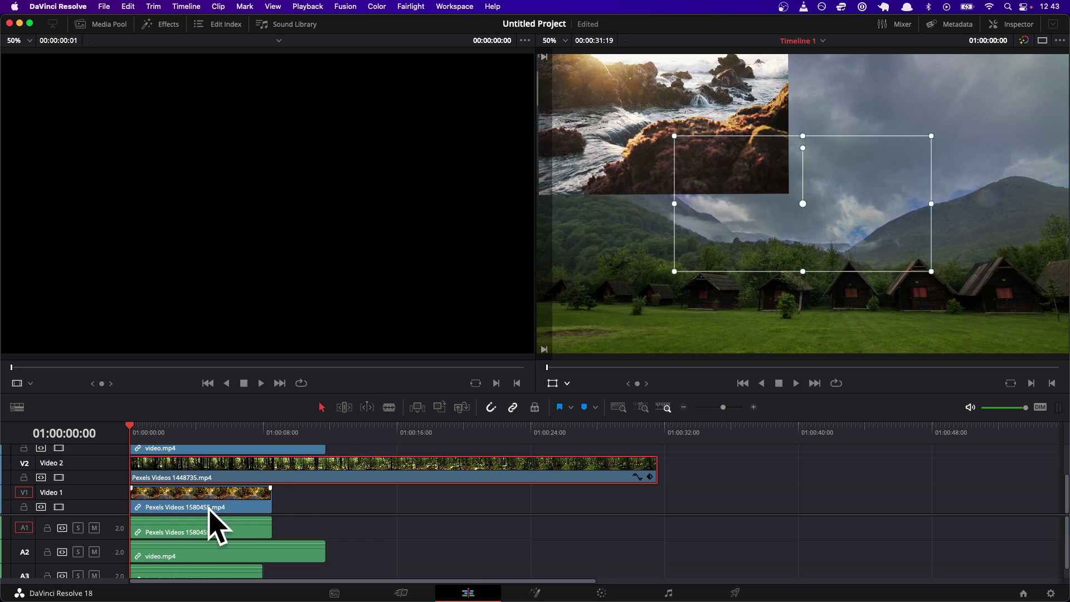
Resize the video.mp4 mountain-cabins clip on track 3 to fit the lower-left area
scroll(211, 509, up, 3)
click(206, 495)
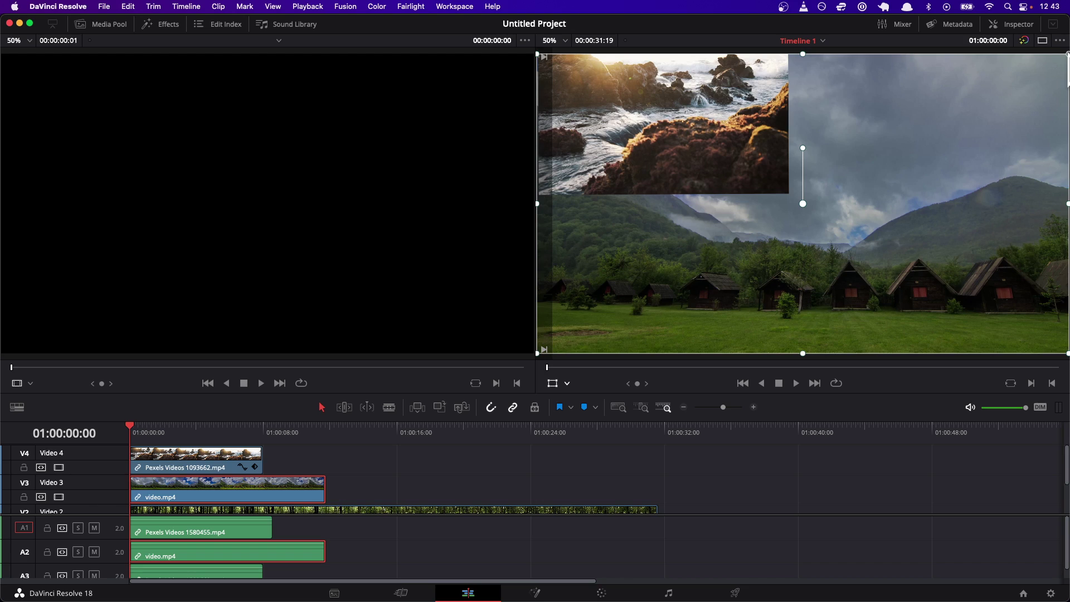
drag(1068, 54, 689, 239)
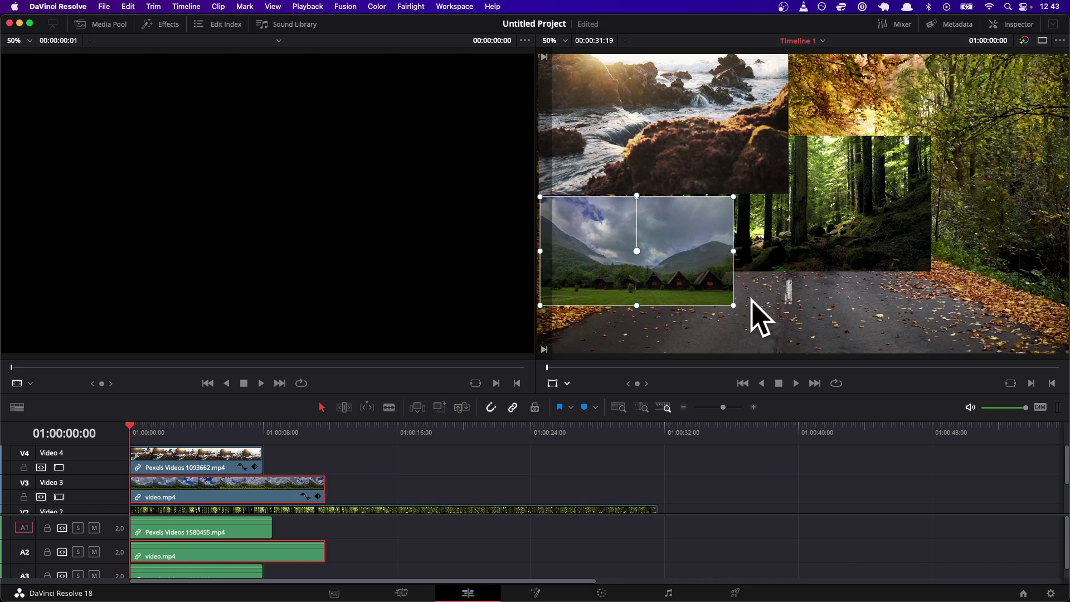
drag(733, 306, 769, 325)
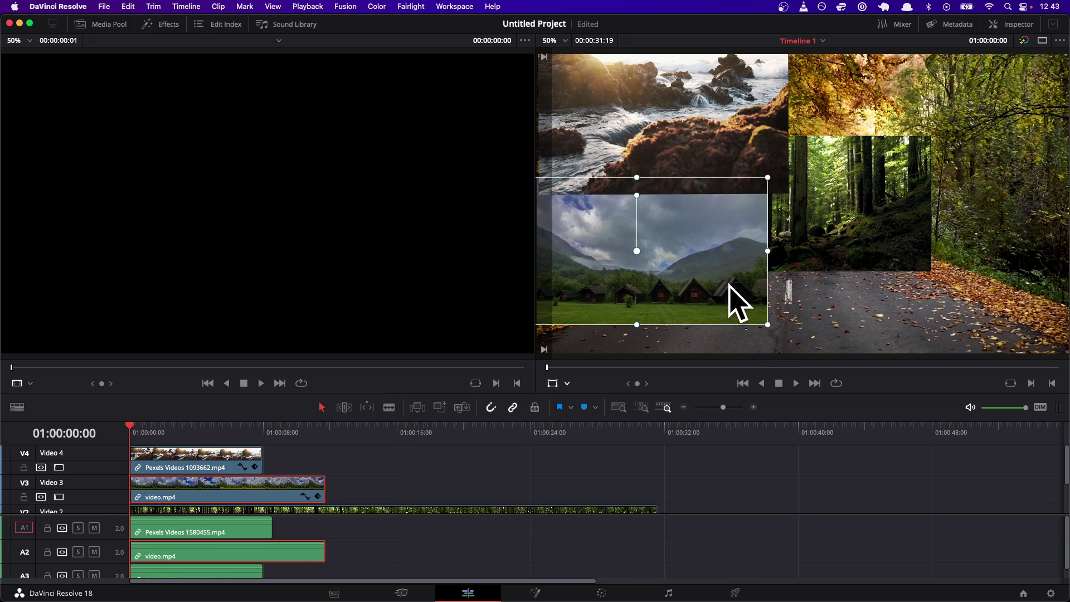
drag(728, 282, 764, 302)
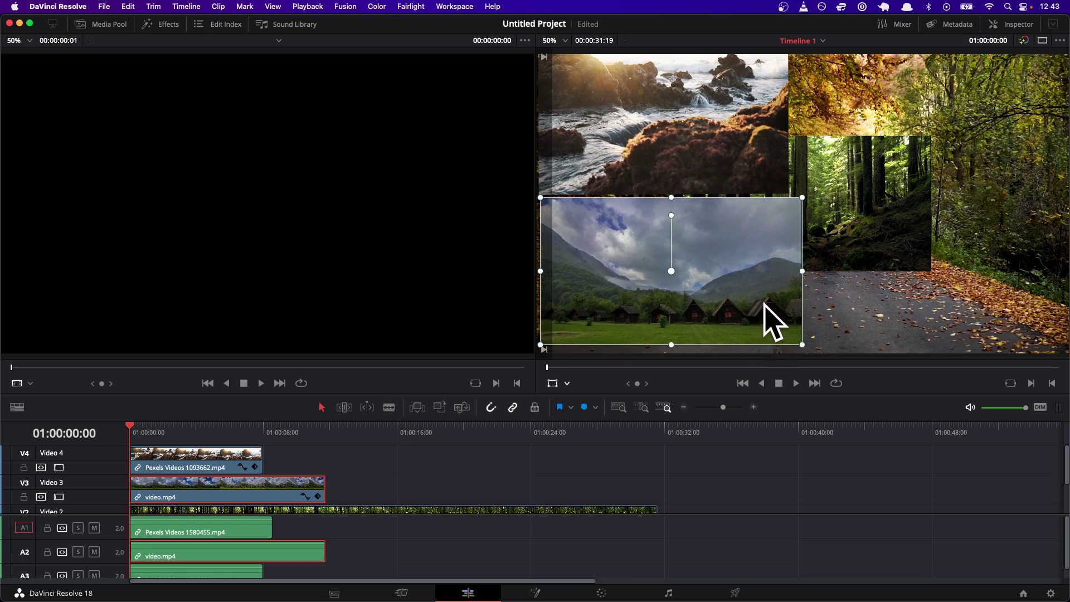
drag(802, 344, 761, 306)
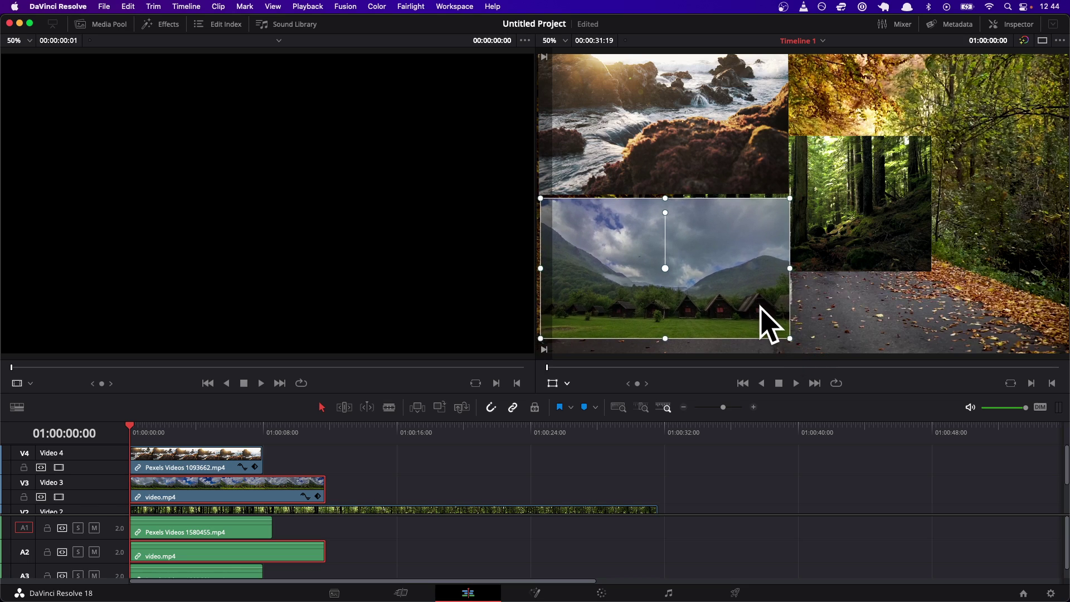
Set the cabins clip's Inspector zoom to 0.5
click(992, 22)
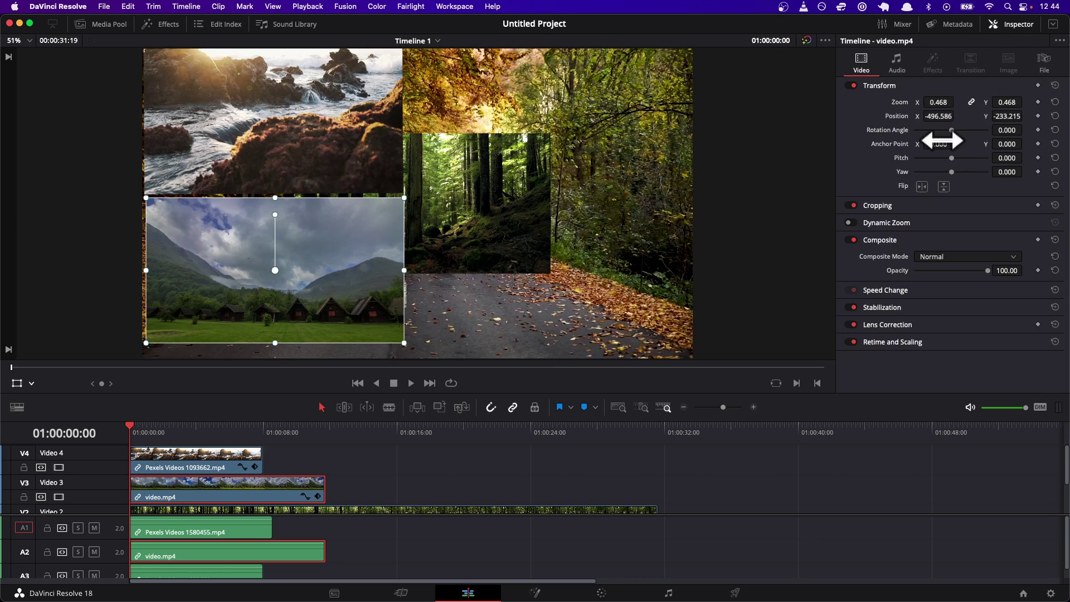
right_click(942, 103)
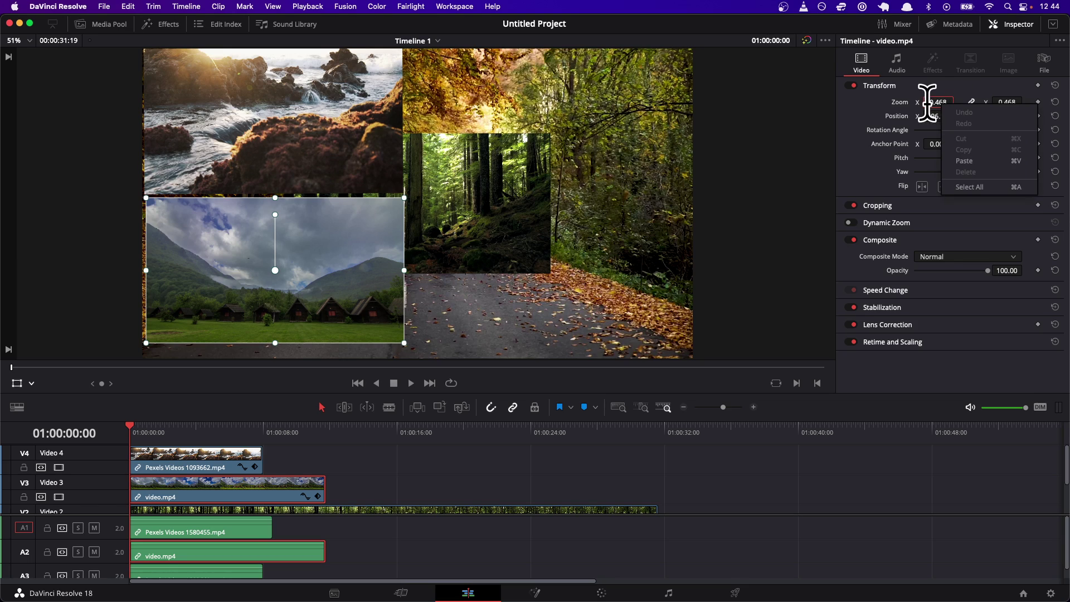
click(928, 104)
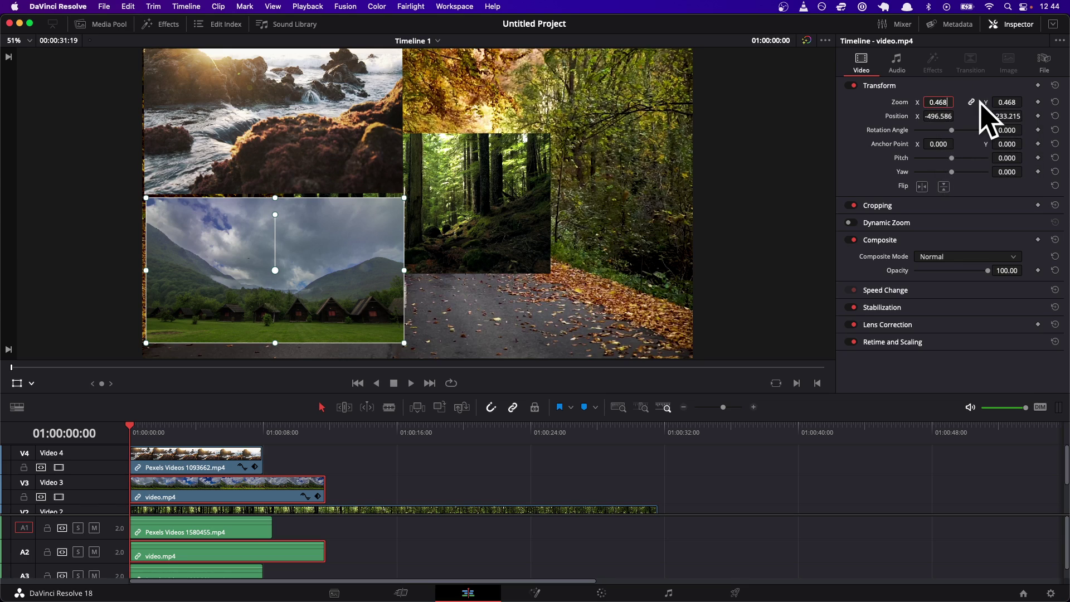
key(Return)
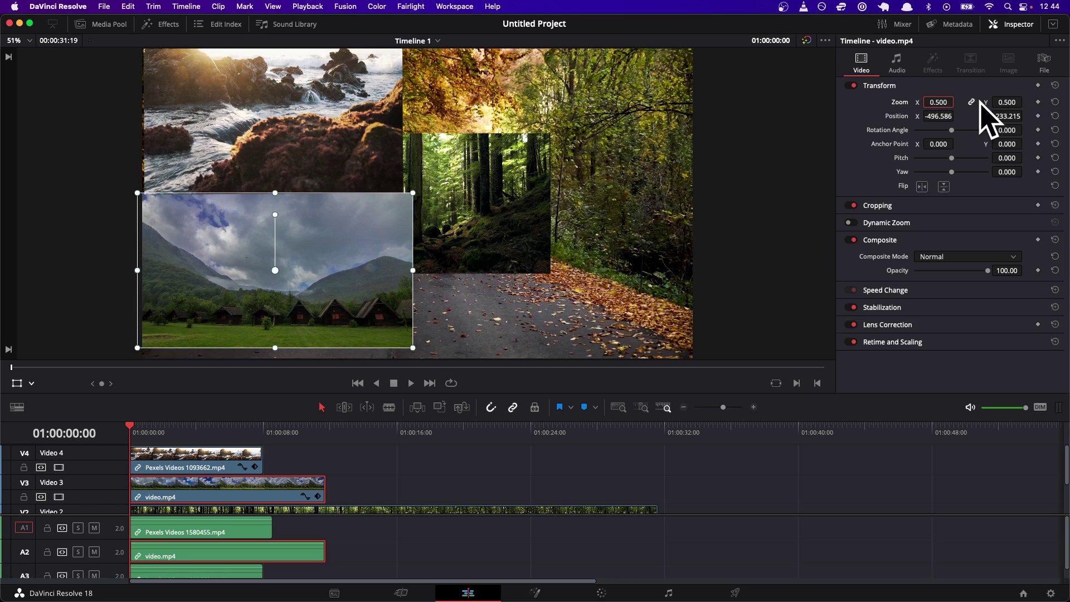
click(178, 498)
Set the rocky river clip's zoom to 0.5 and fit it into the top-left quarter
click(176, 463)
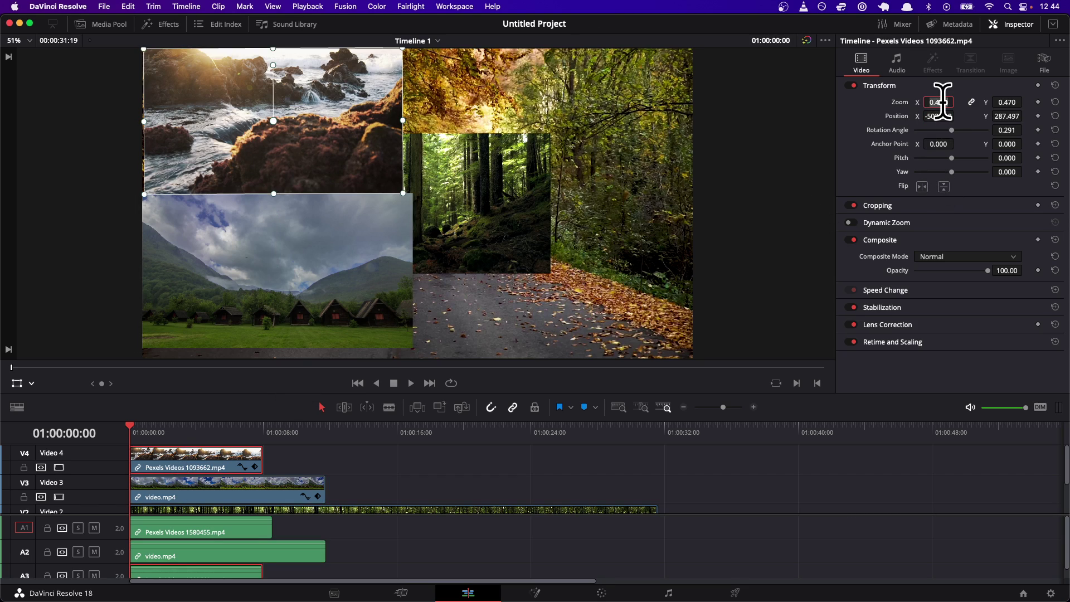
text(0.5)
key(Return)
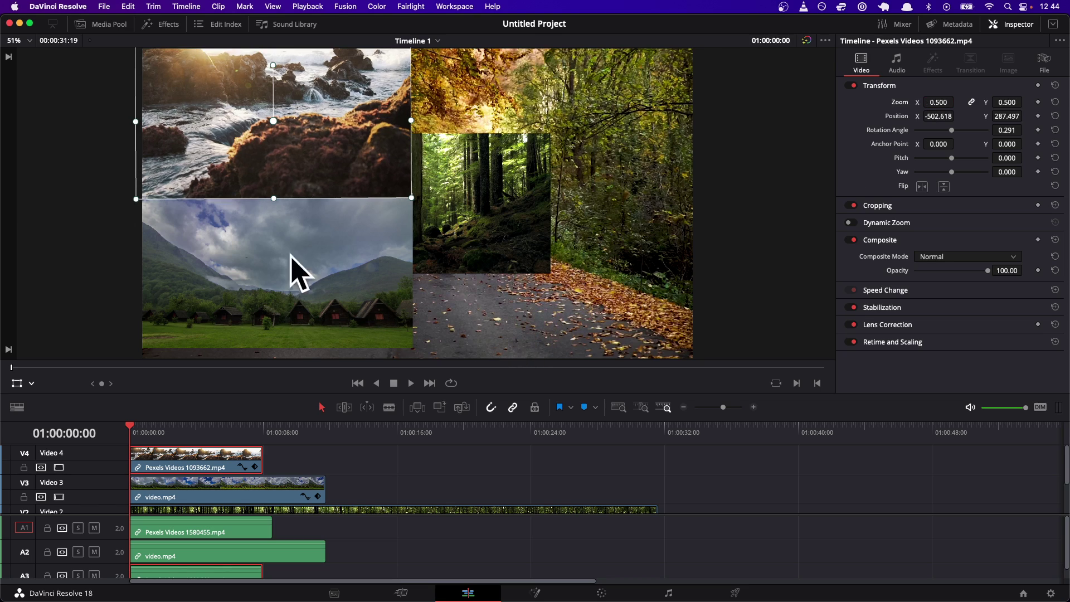
mouse_move(301, 148)
mouse_down()
mouse_move(303, 168)
mouse_move(308, 140)
mouse_up()
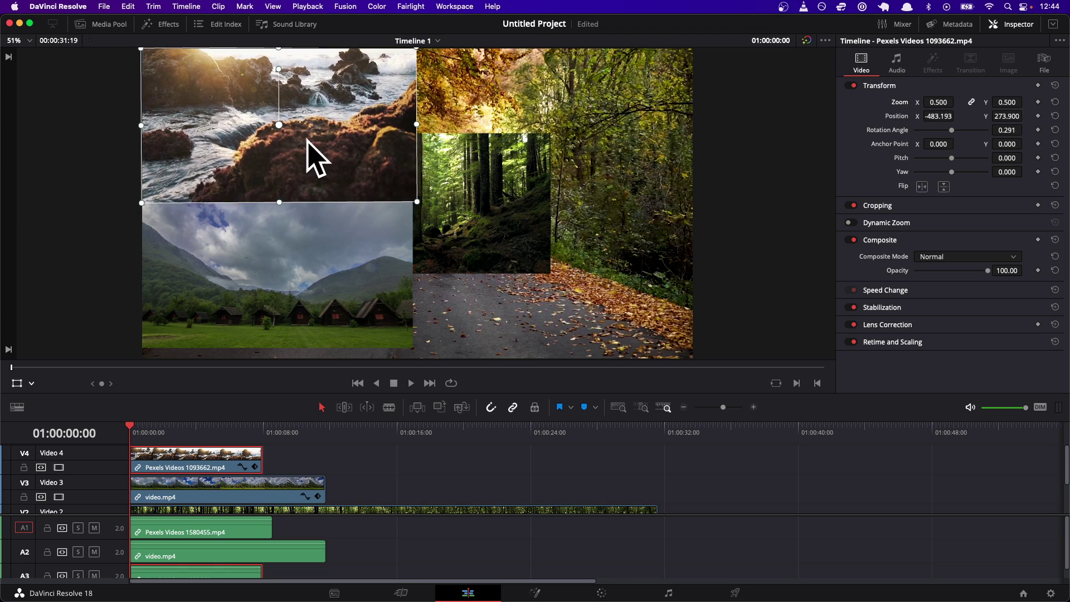
Nudge the cabins clip into the lower-left quarter, then copy it
click(214, 489)
drag(291, 279, 294, 273)
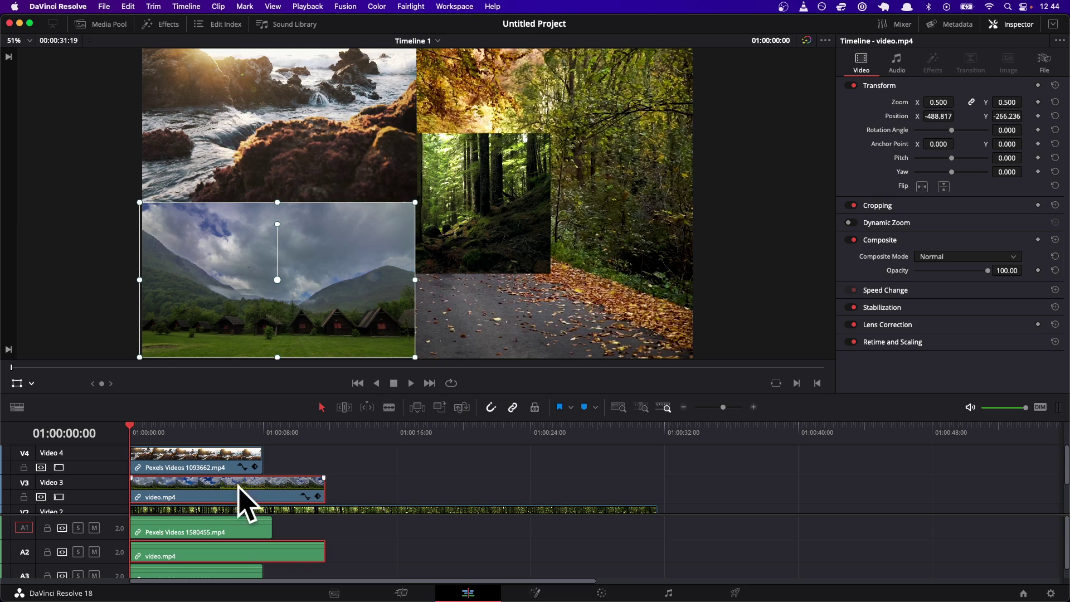
right_click(195, 484)
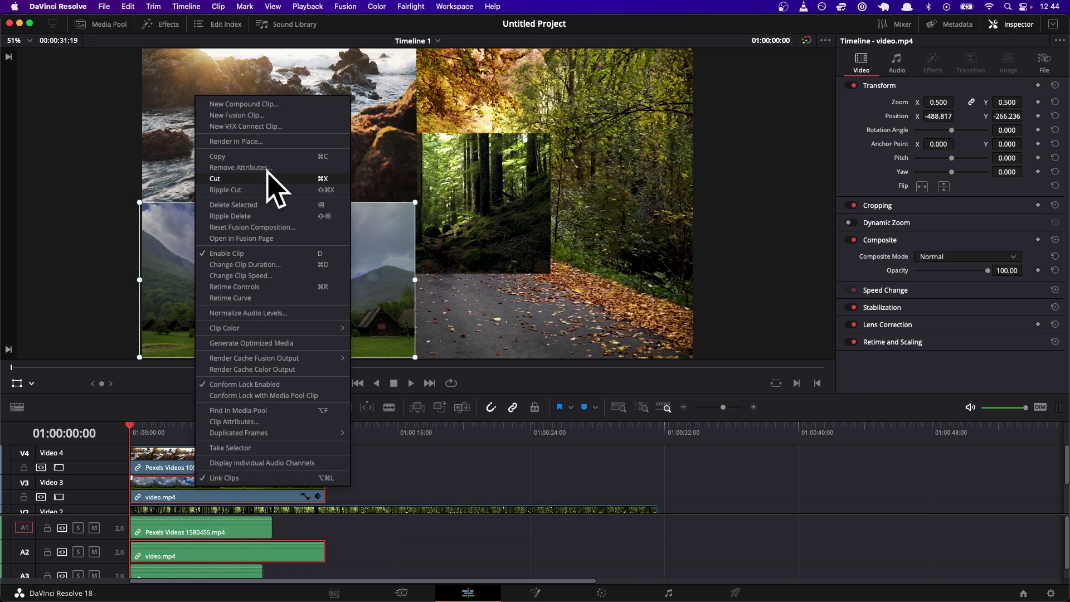
click(246, 156)
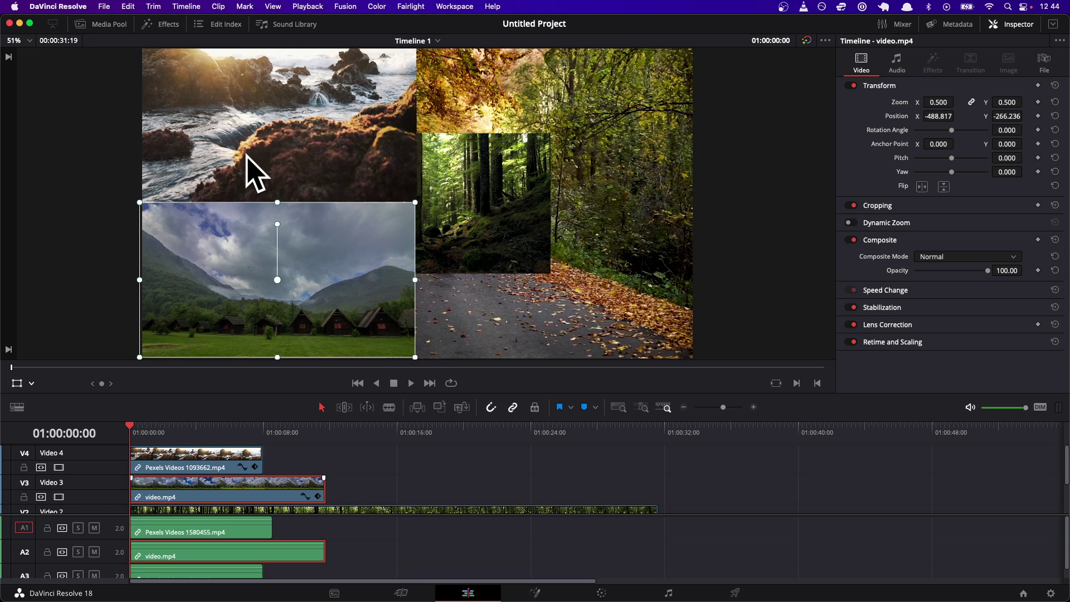
Paste the cabins clip's zoom and scale onto the forest clip and move it top-right
scroll(238, 489, down, 2)
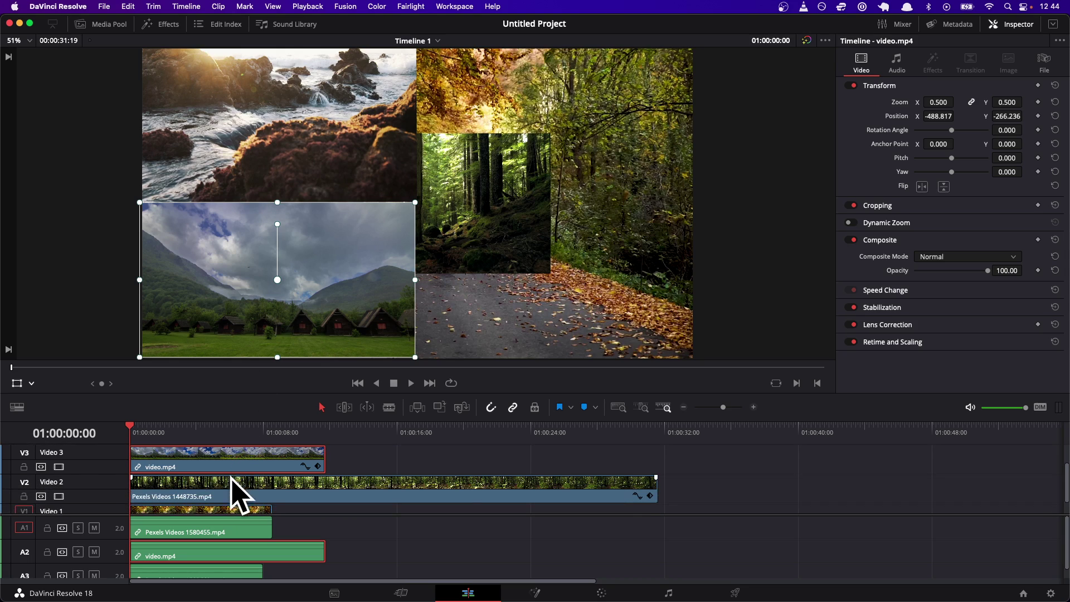
click(228, 483)
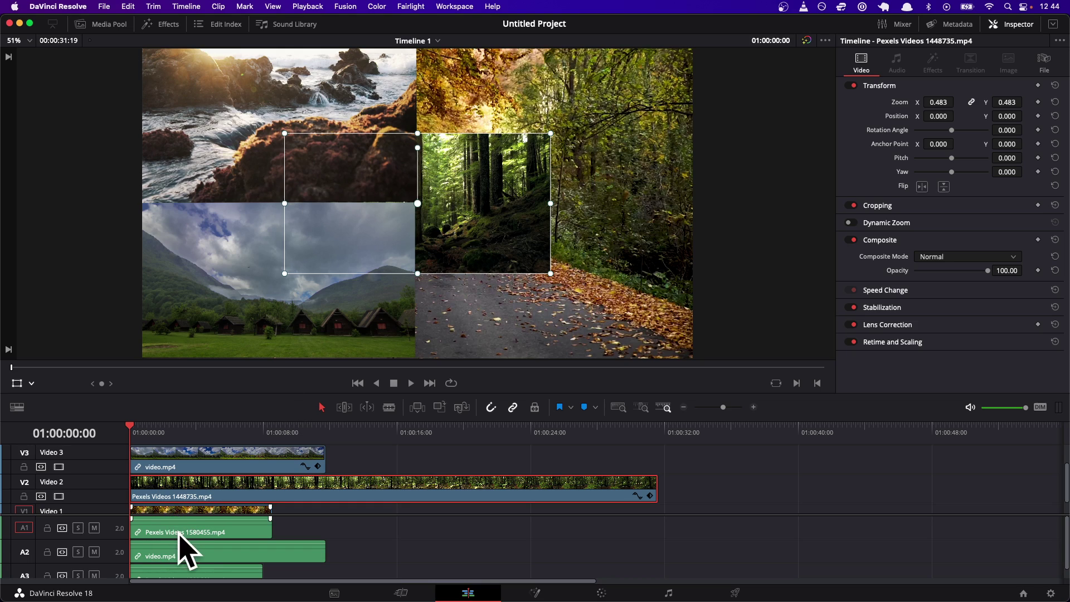
right_click(179, 495)
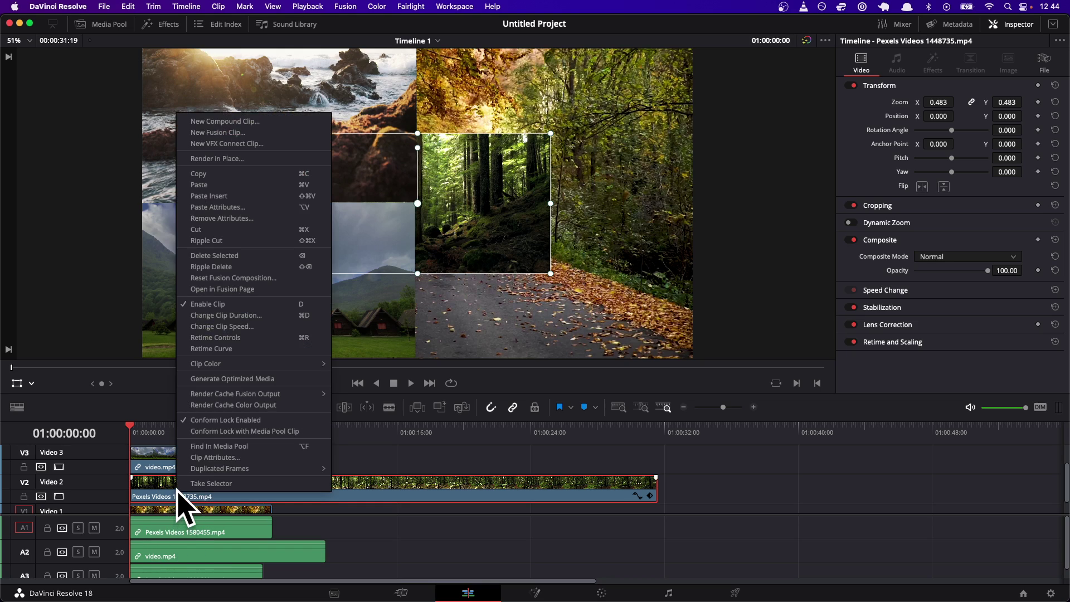
click(238, 207)
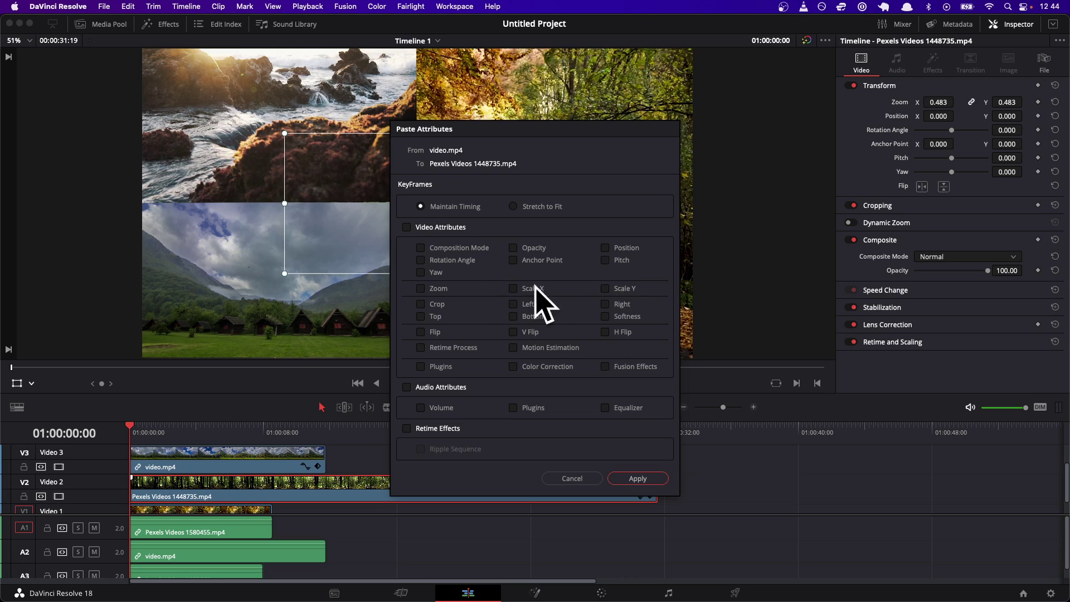
click(436, 289)
click(638, 478)
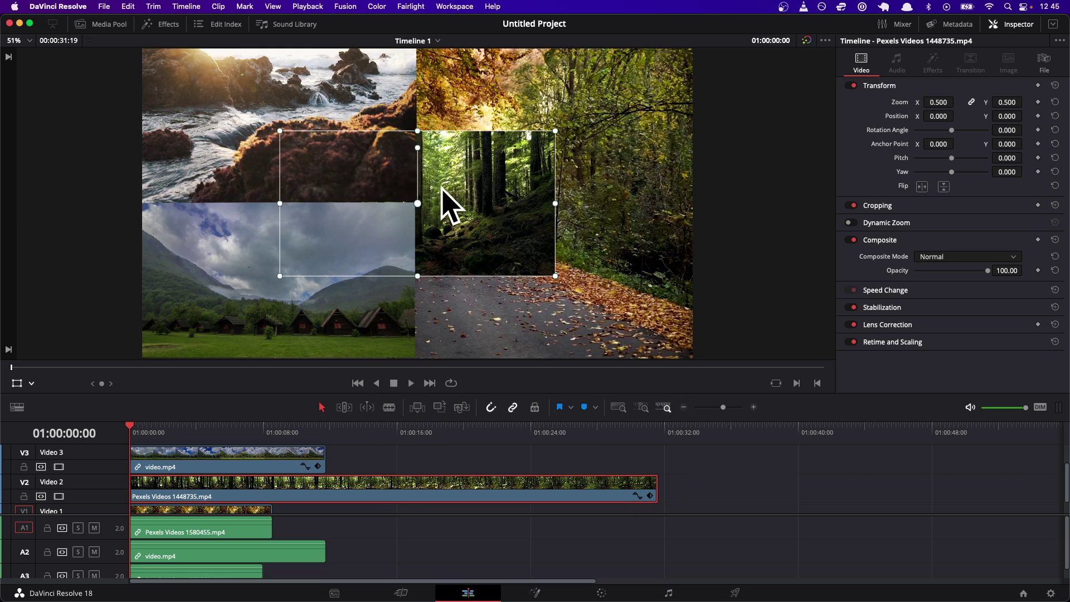
drag(449, 192, 548, 134)
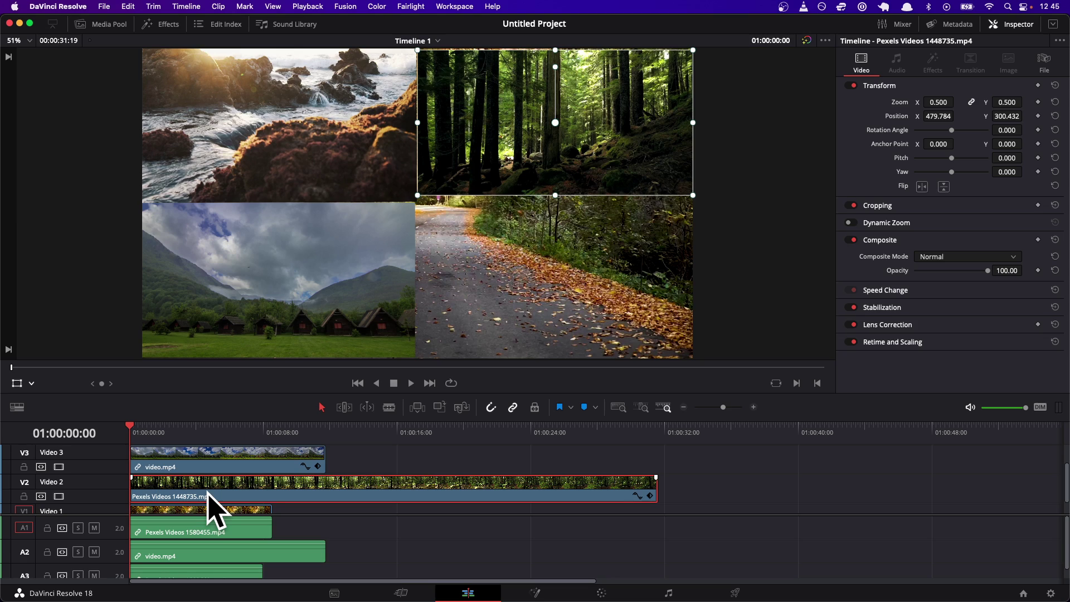
Copy the half-size forest clip on Video 2
scroll(206, 504, down, 2)
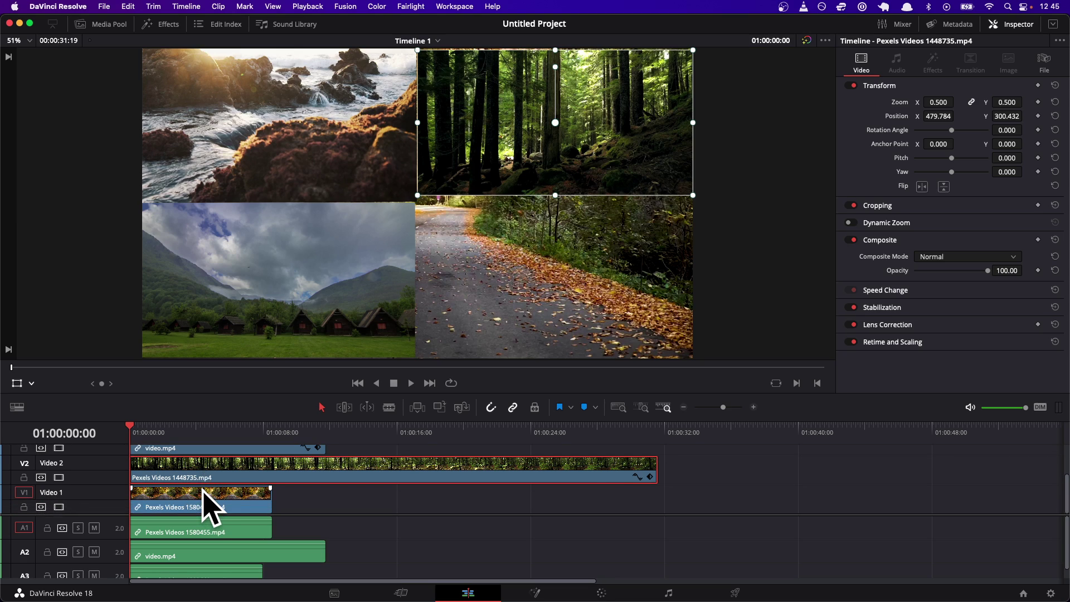
right_click(201, 471)
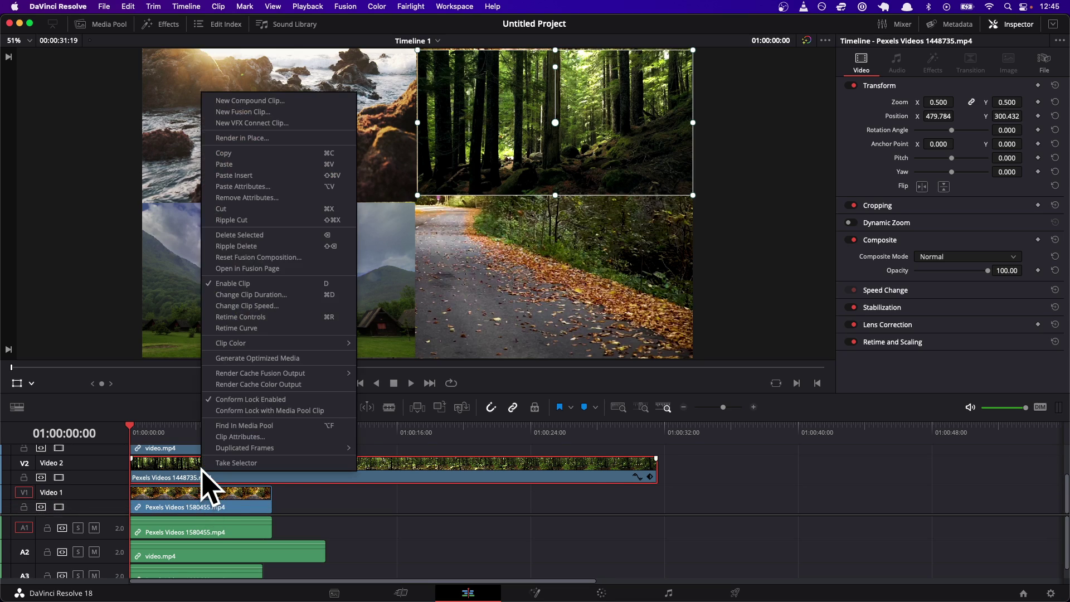
click(281, 153)
Paste the 0.5 zoom attributes onto the autumn road clip and move it bottom-right
click(202, 506)
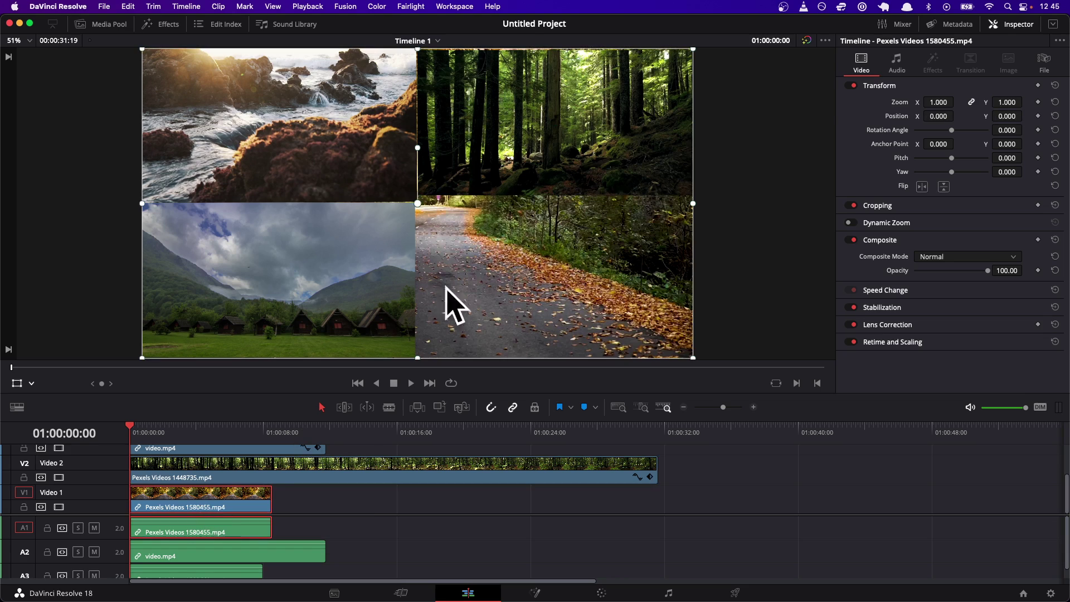
right_click(181, 503)
click(266, 173)
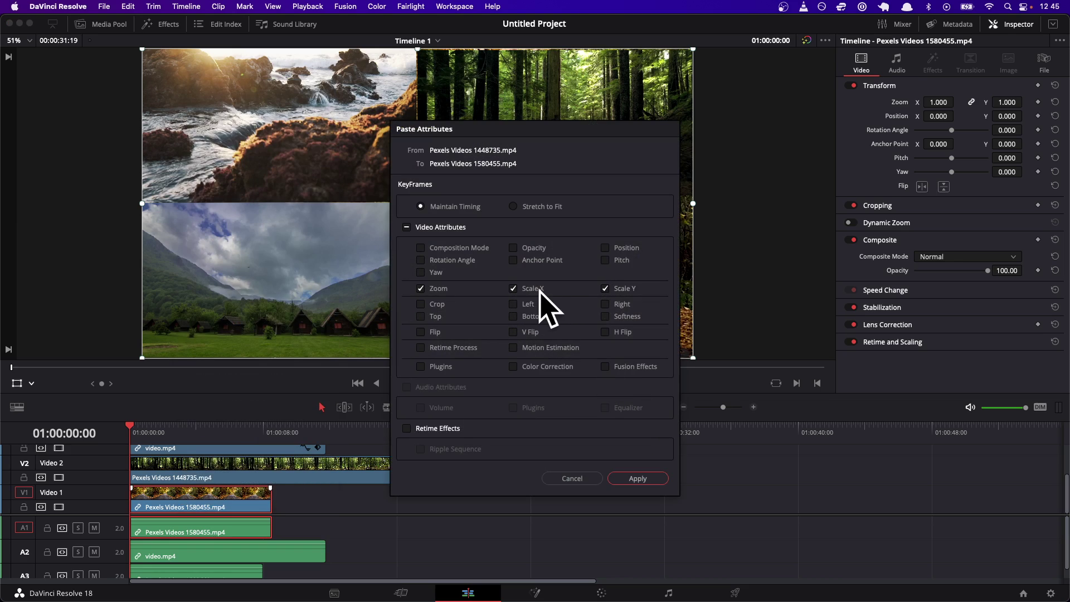
click(641, 478)
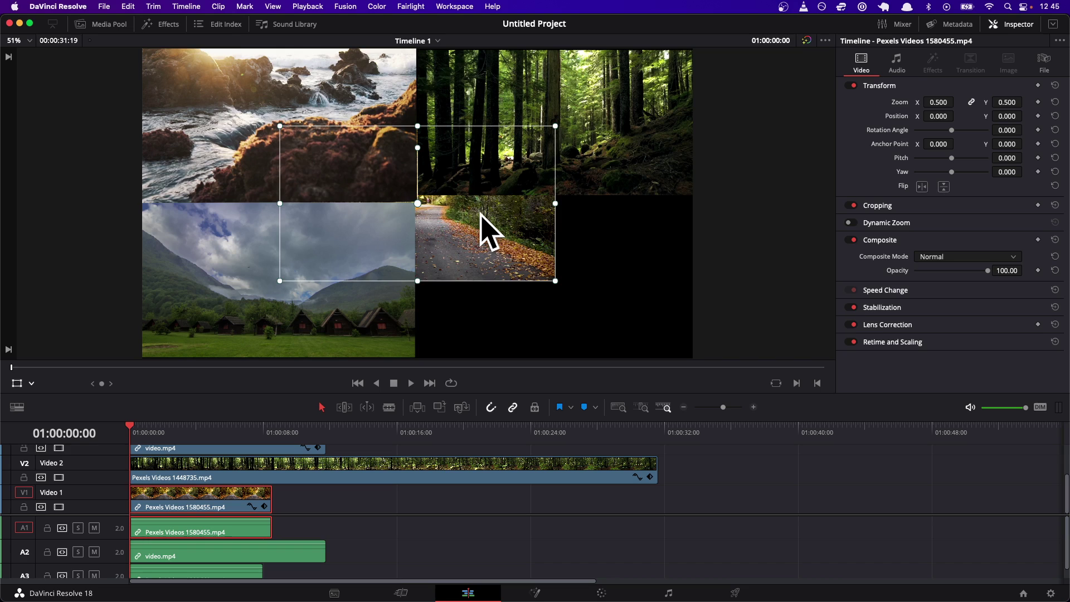
drag(489, 228, 626, 296)
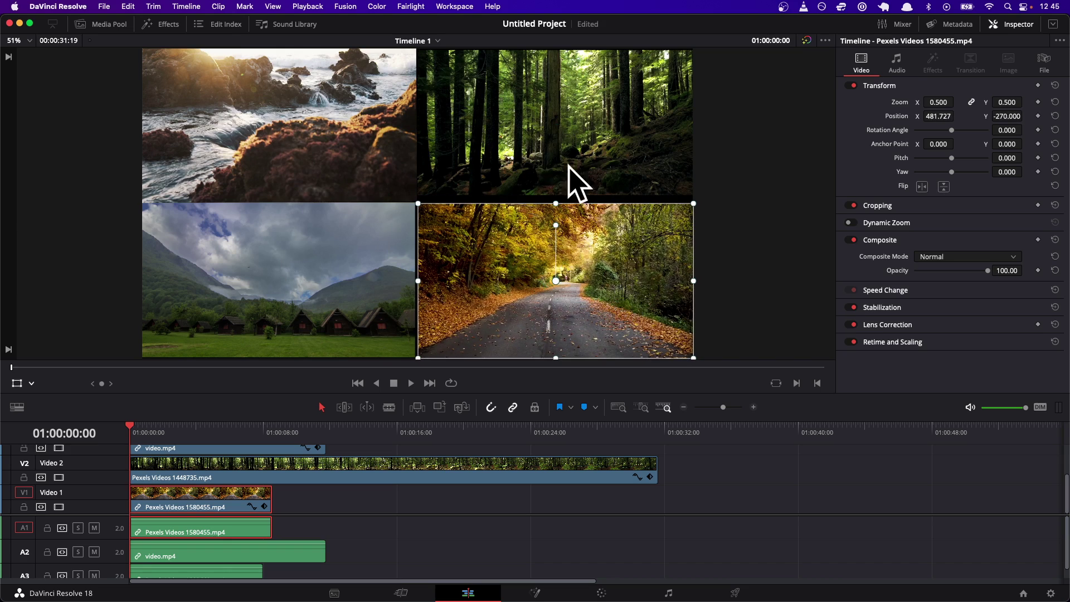
Select the top-left river clip and play the four-way split screen from the start
click(353, 540)
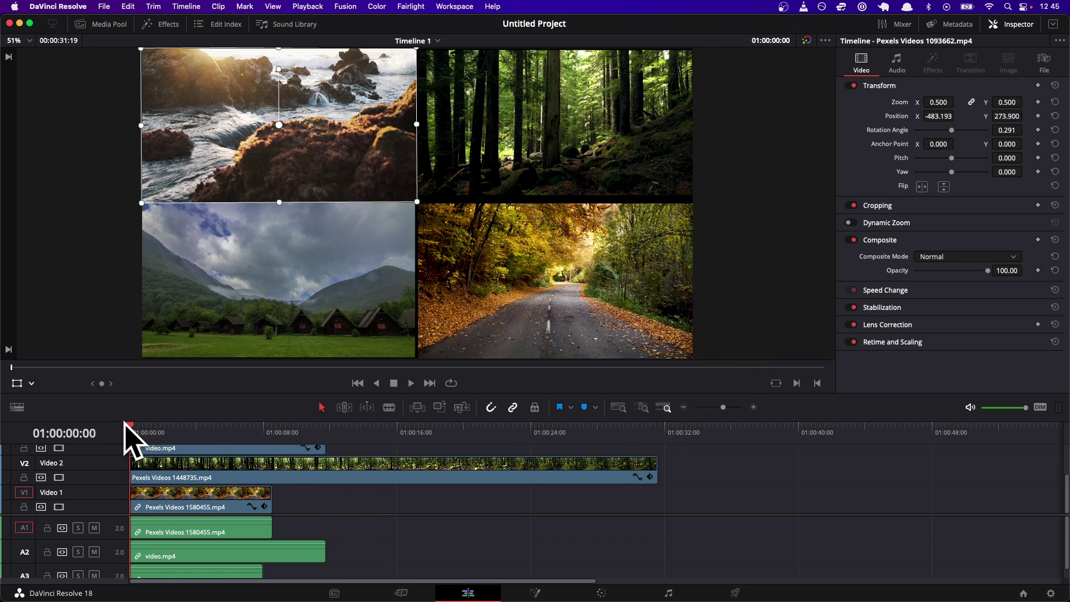
key(space)
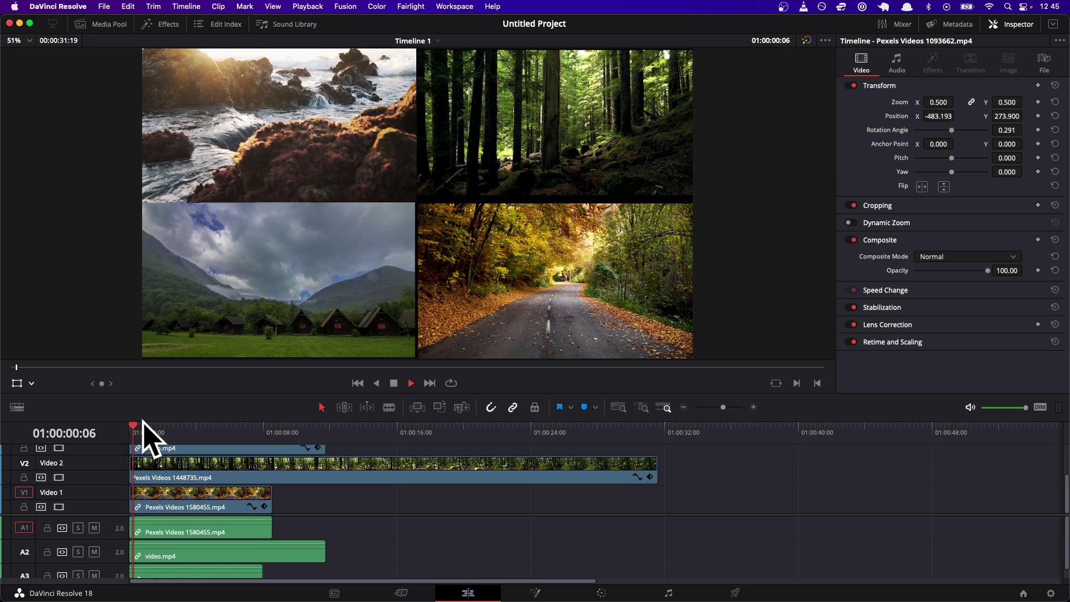